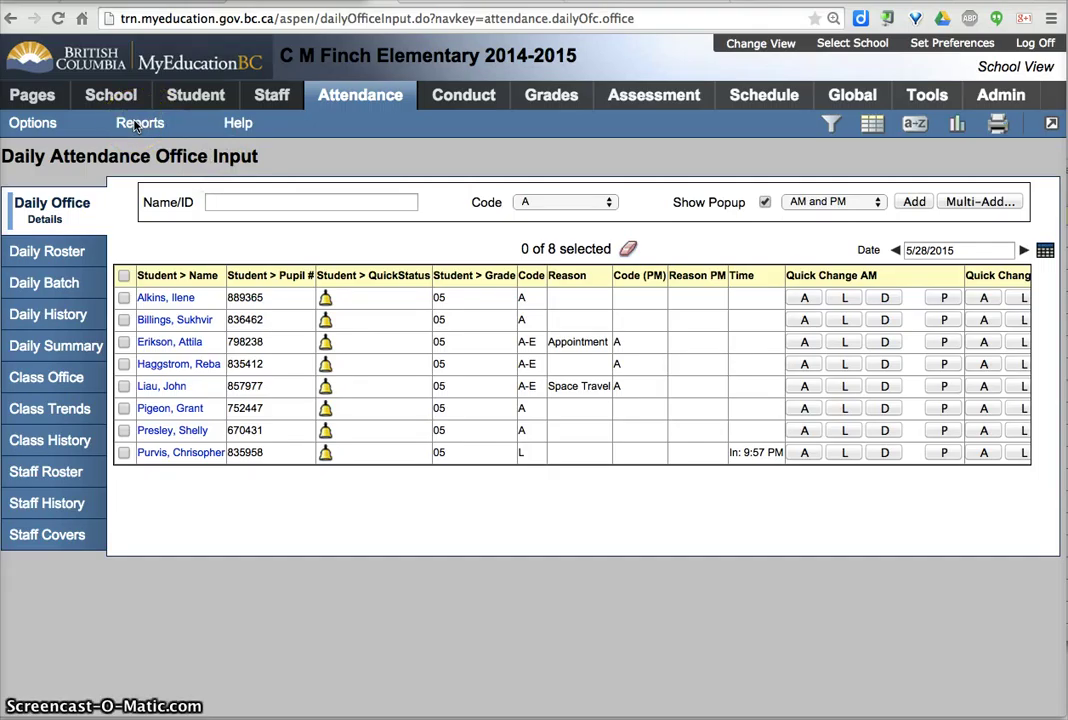
Examine the attendance codes and reasons recorded for the absent students in the daily office list
left_click(352, 165)
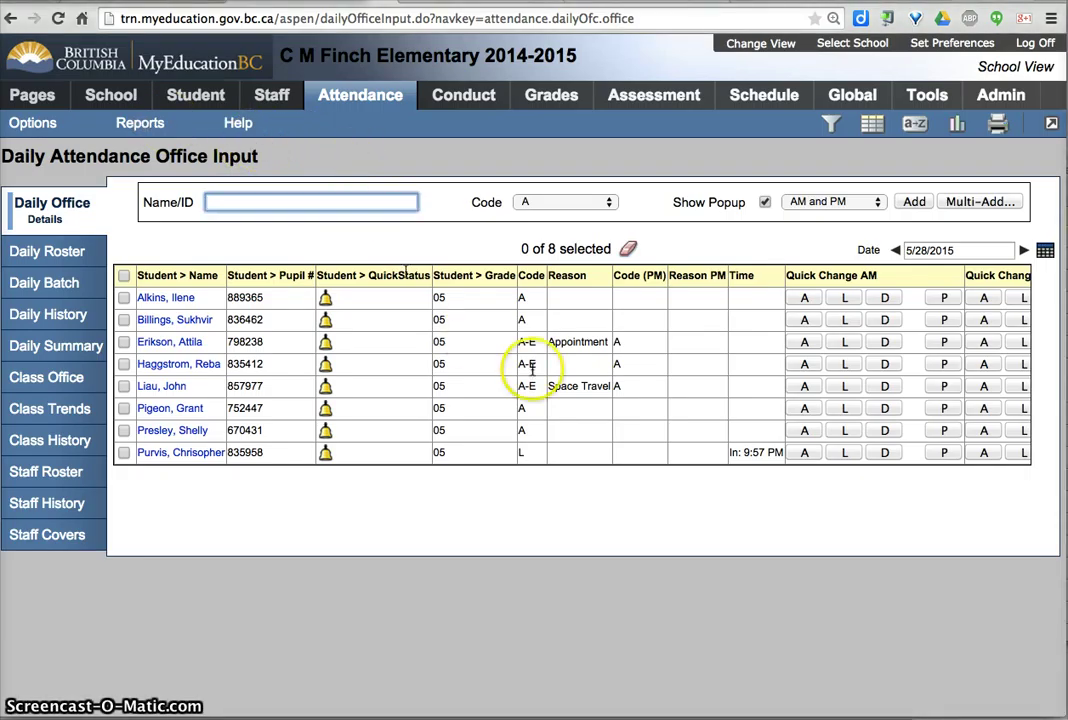
double_click(522, 342)
left_click(526, 365)
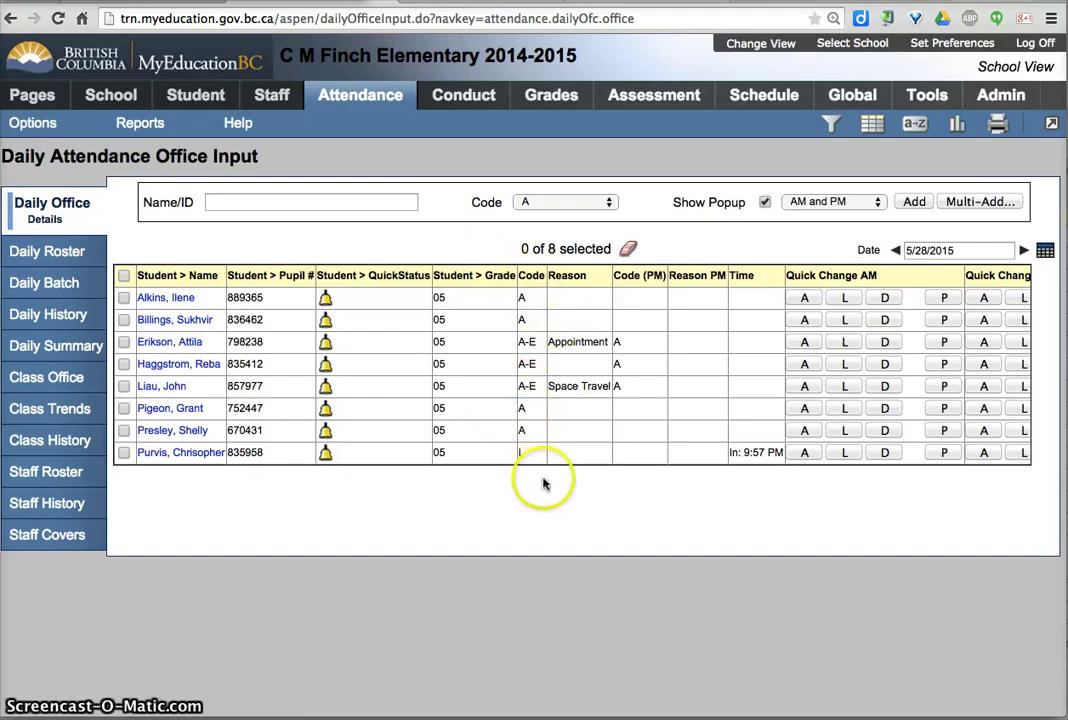
left_click(873, 124)
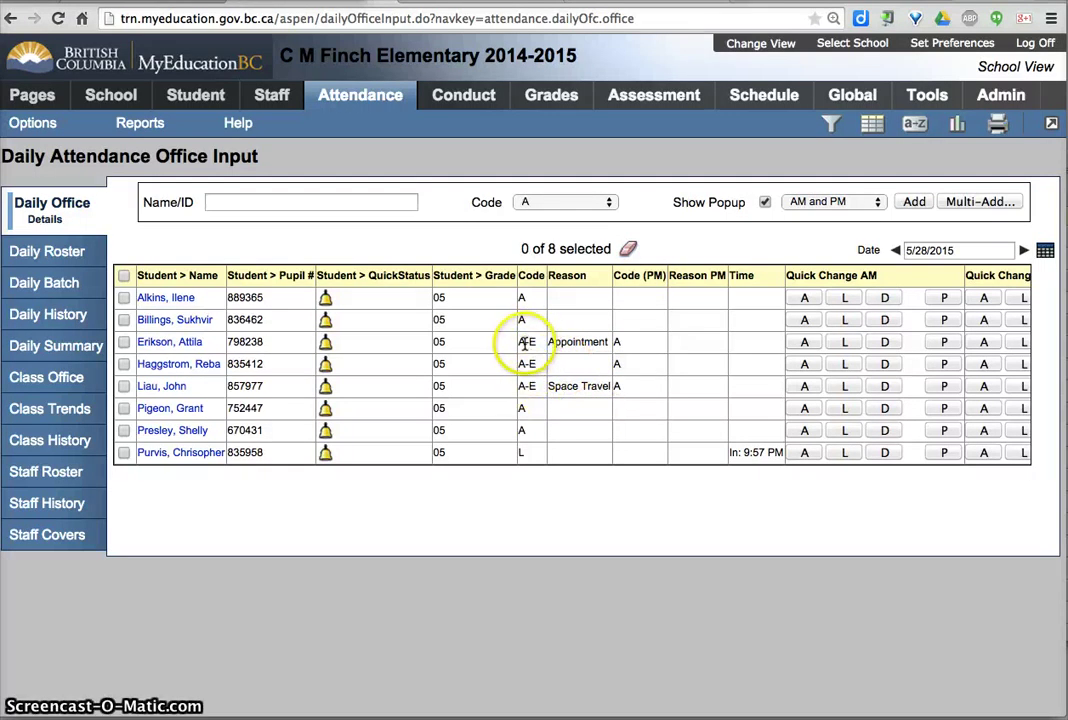
left_click(533, 342)
left_click_drag(533, 342, 517, 342)
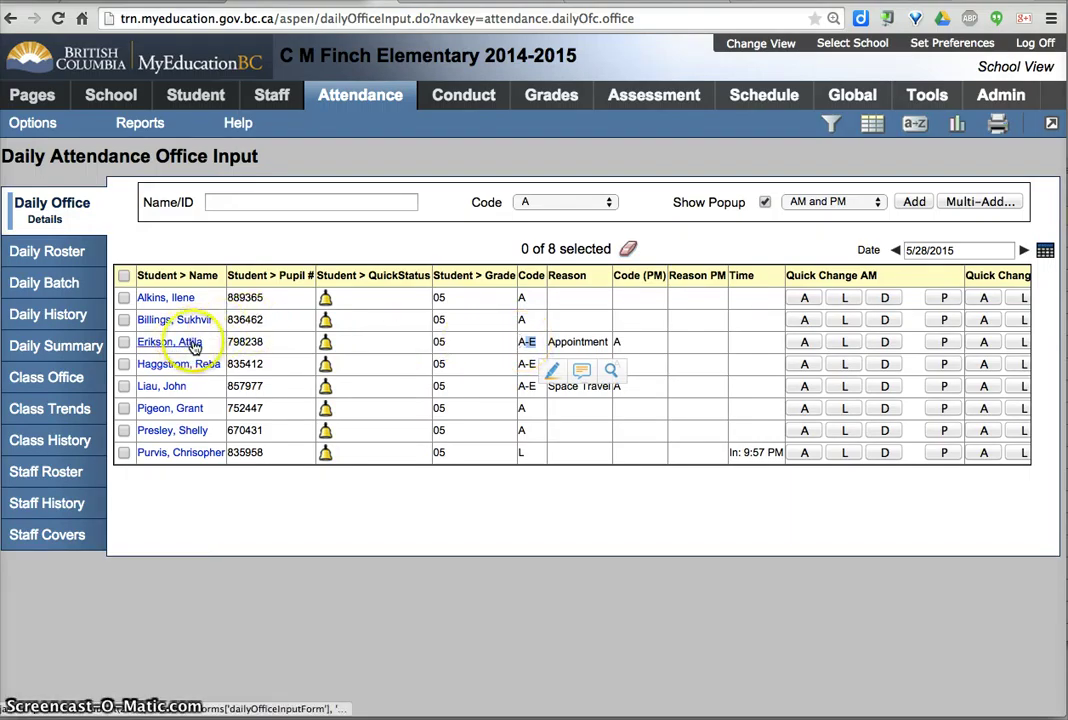
left_click(465, 344)
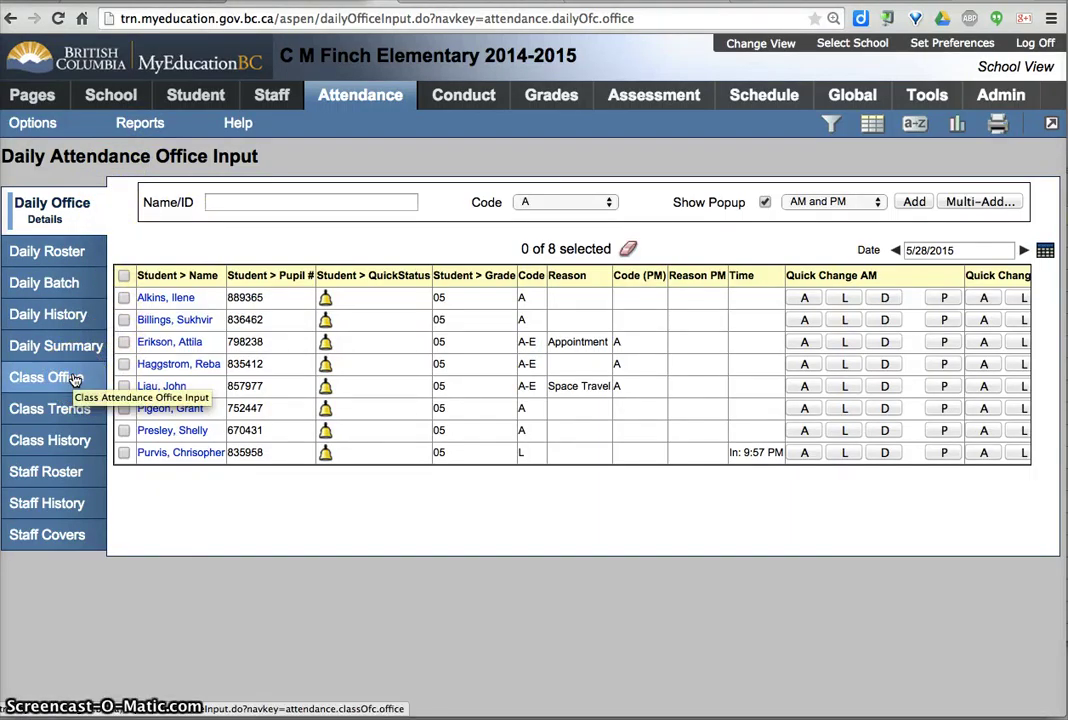
Open the Class Attendance Post Verification report from the Class Office page and select the AM period
left_click(72, 381)
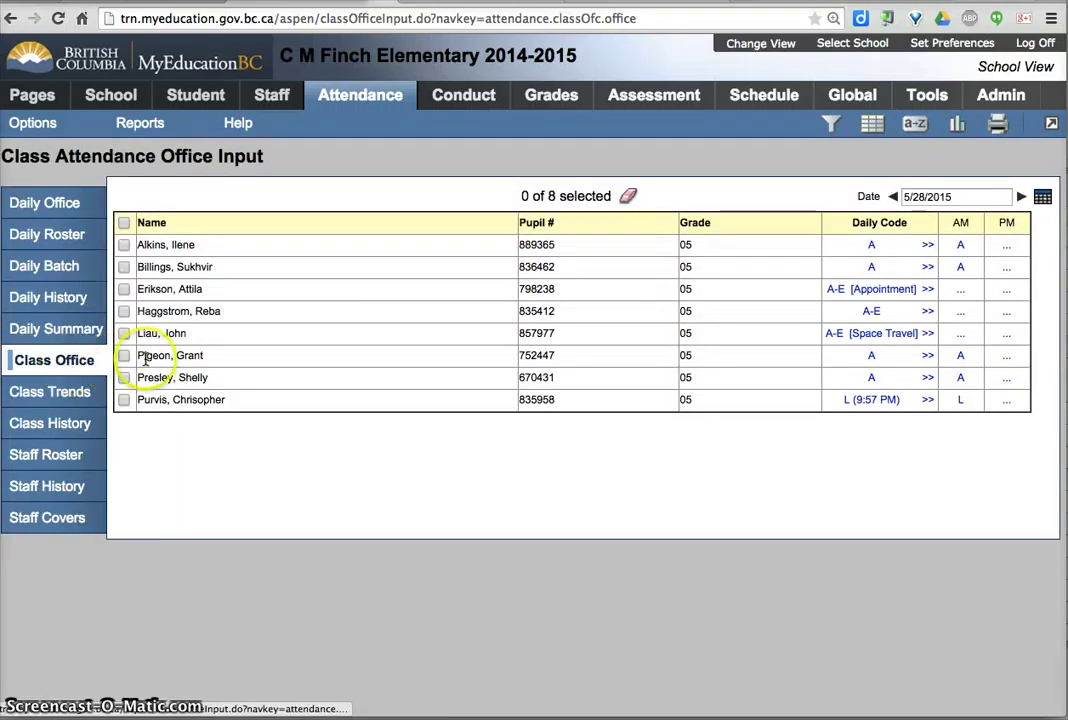
left_click(147, 124)
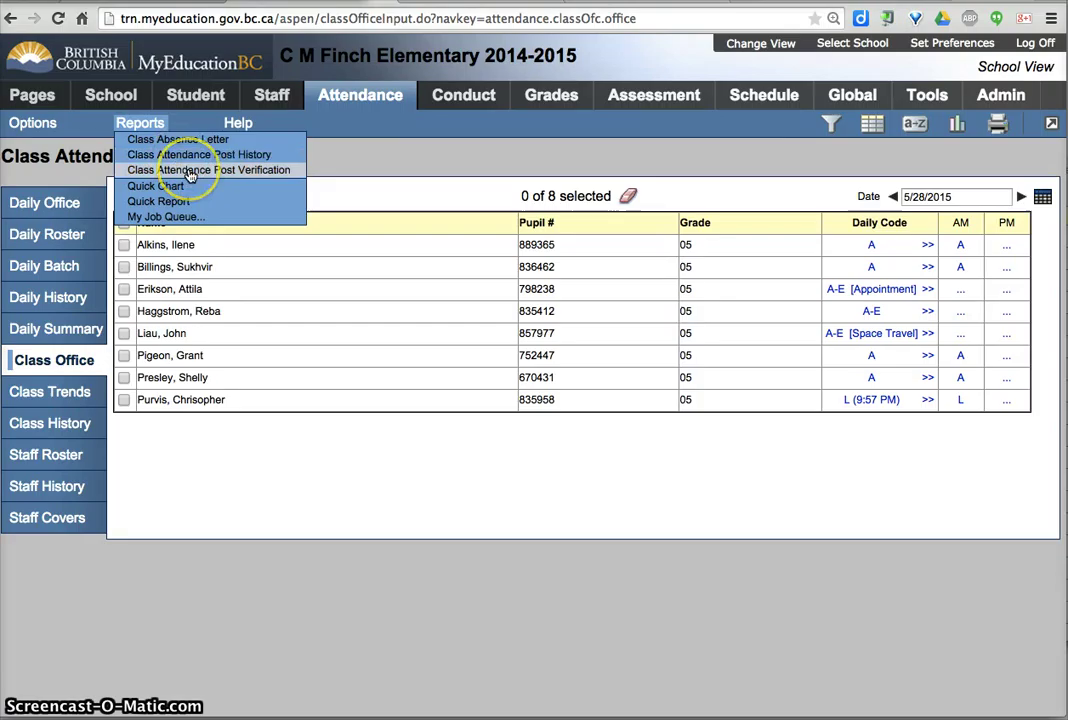
left_click(190, 171)
left_click(522, 213)
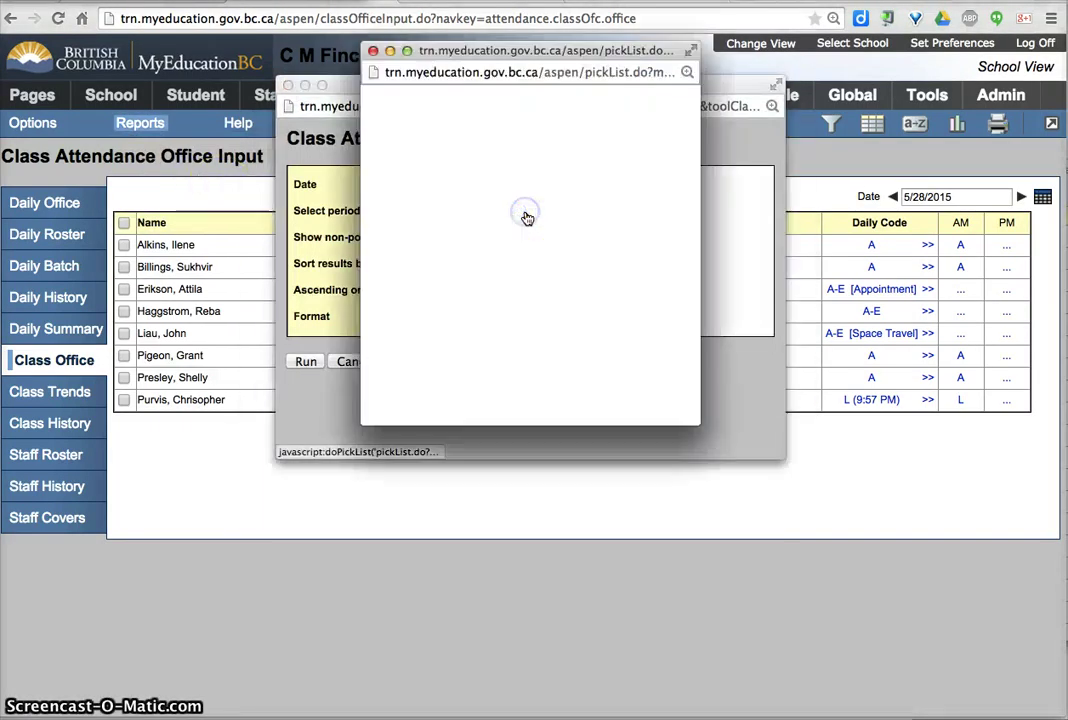
left_click(387, 157)
left_click(392, 212)
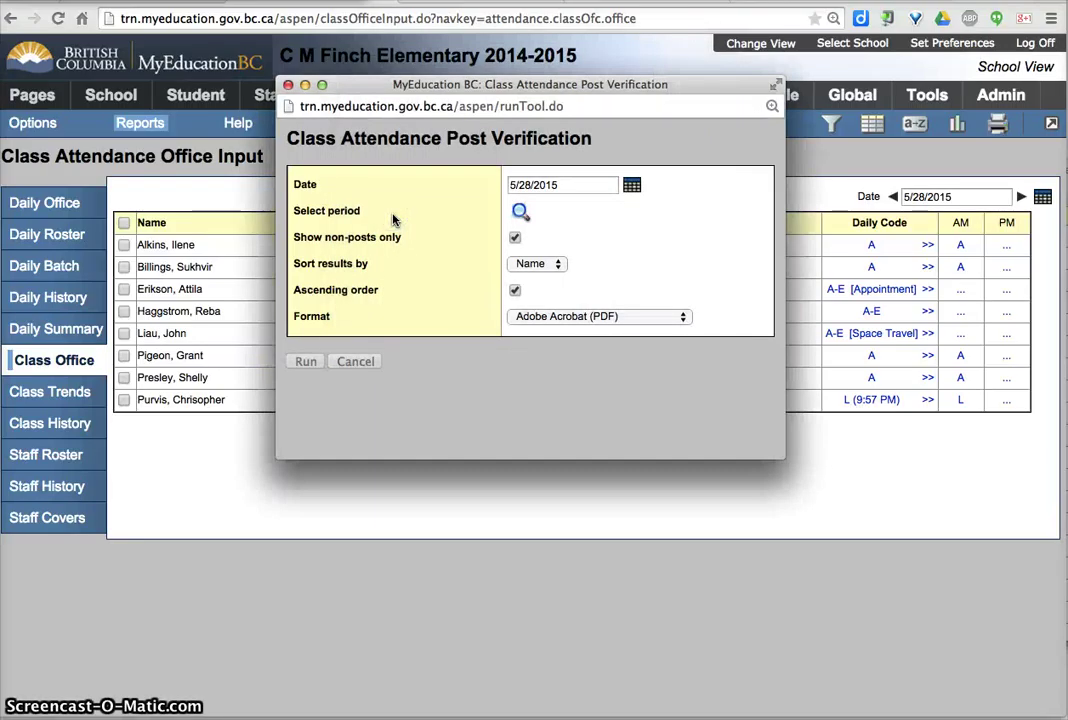
Turn off Show non-posts only, run the verification report, and go back to the class attendance page
left_click_drag(303, 237, 514, 240)
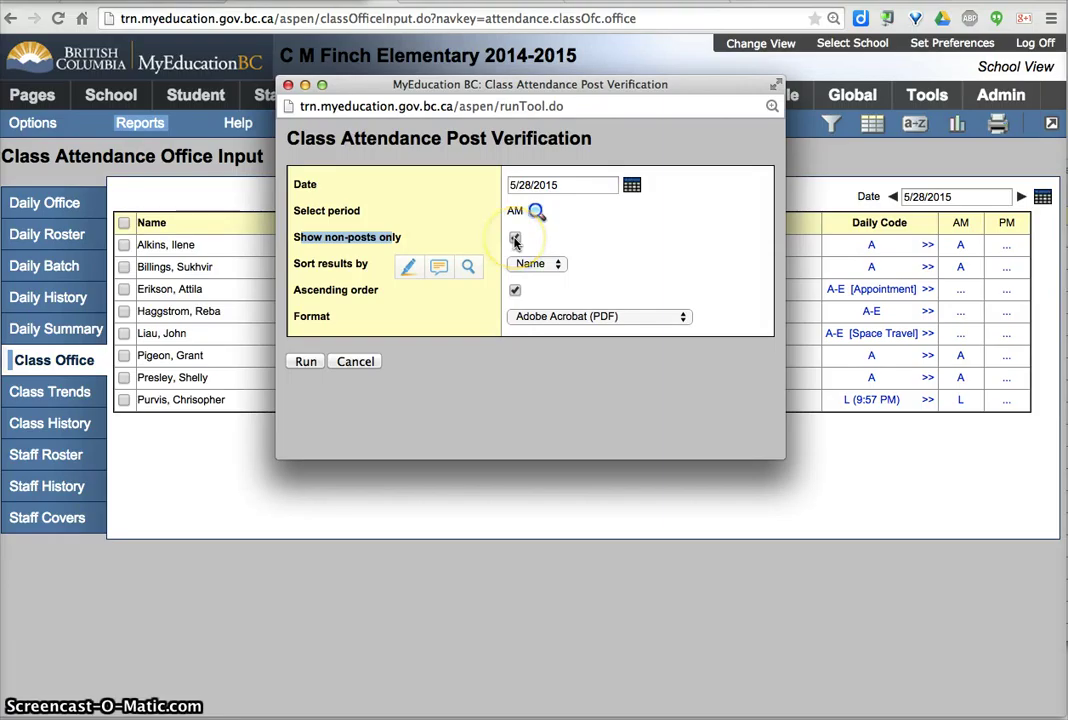
left_click(514, 240)
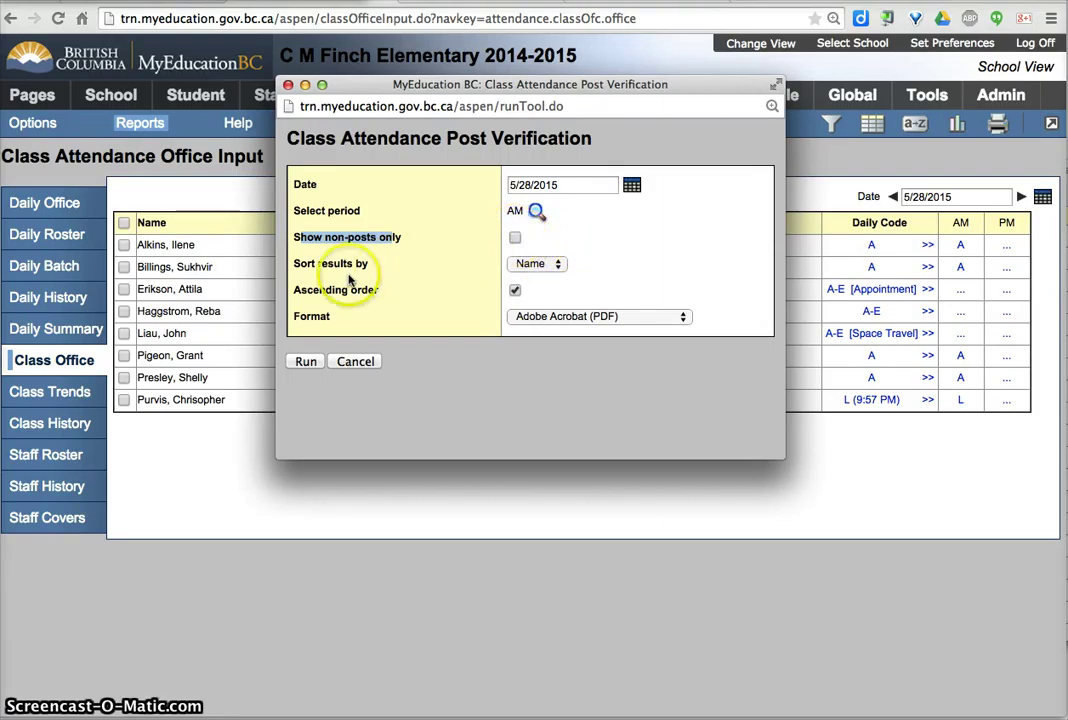
left_click(306, 366)
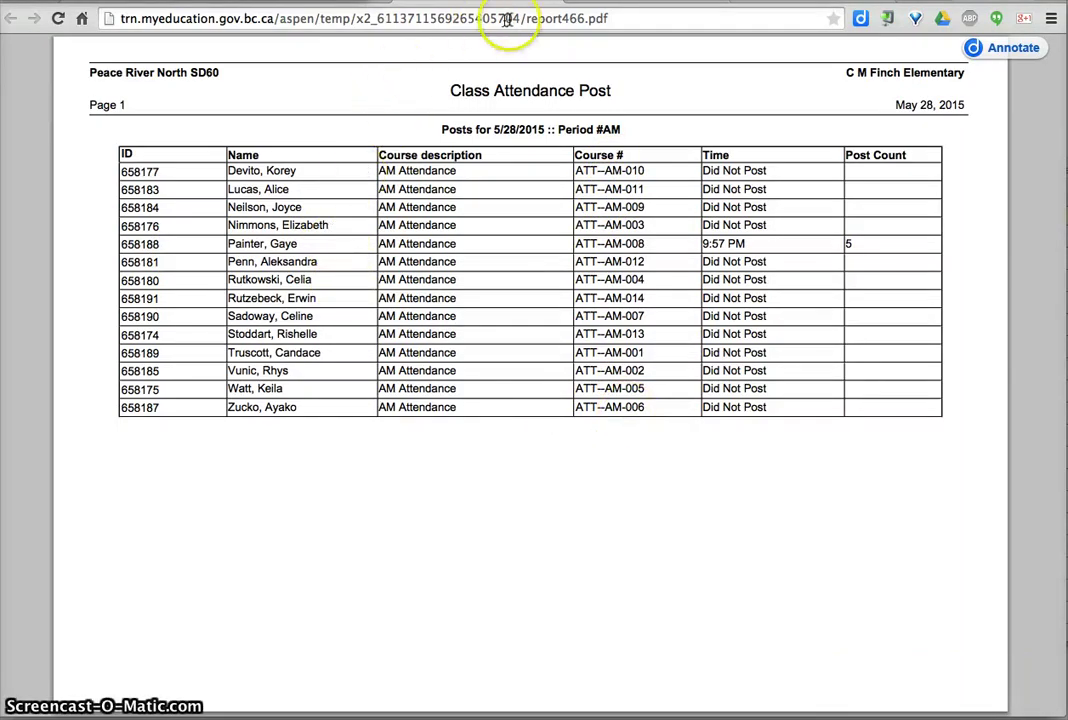
left_click(551, 1)
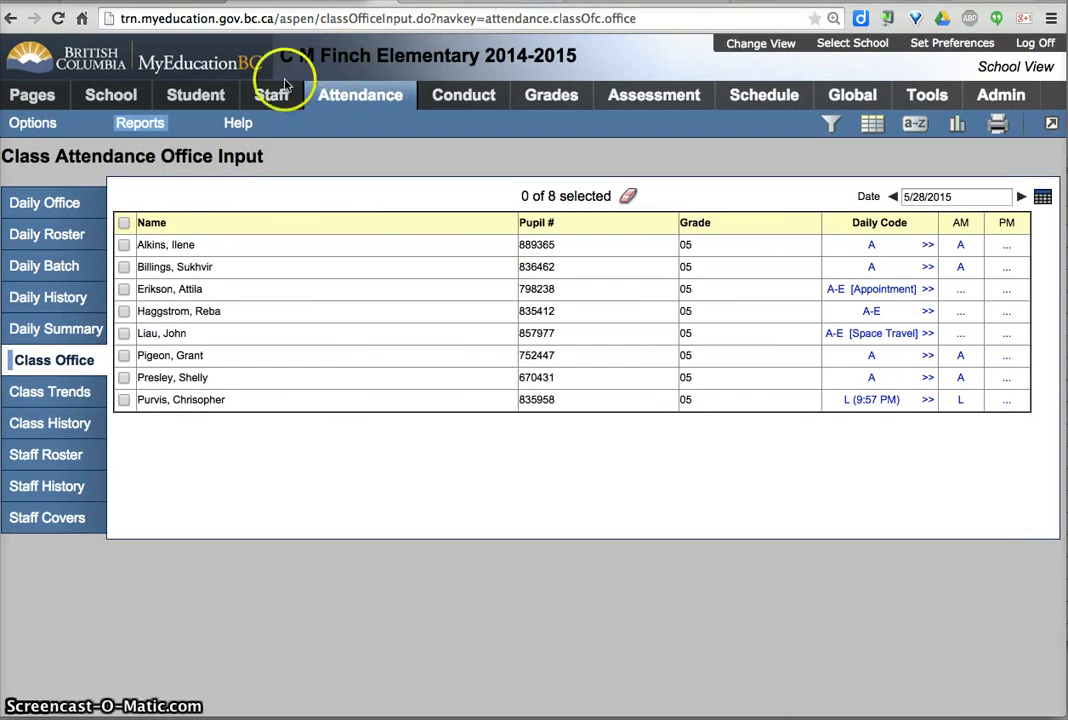
Run the Attendance Call Sheet report from the Daily Office attendance page
left_click(84, 207)
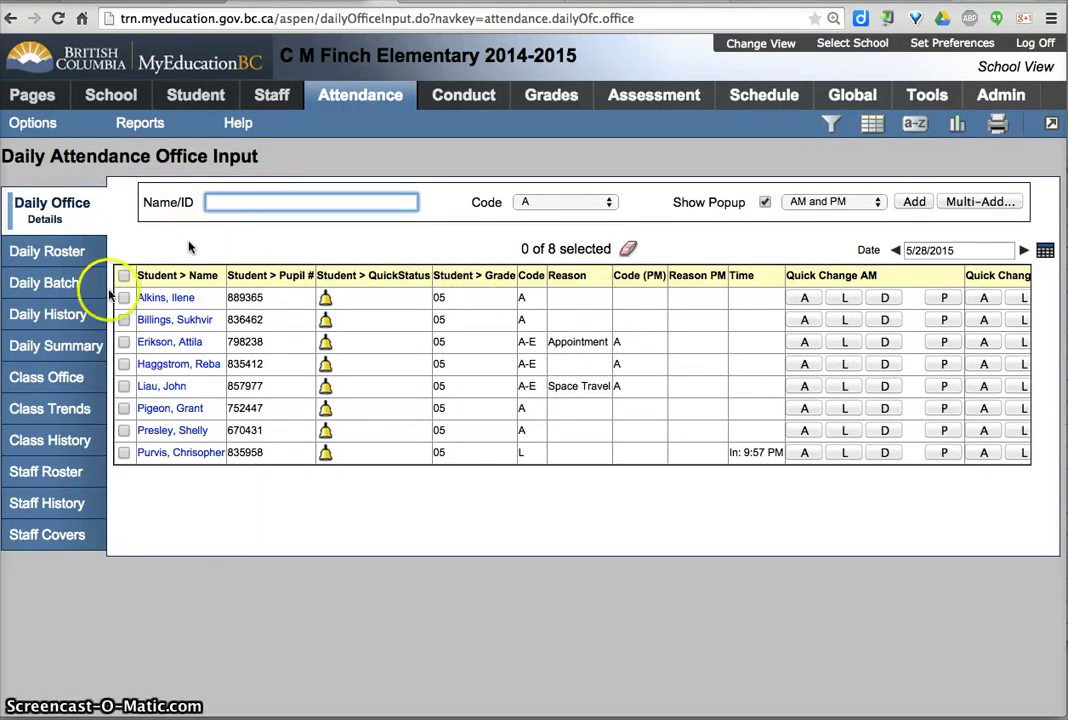
left_click(148, 124)
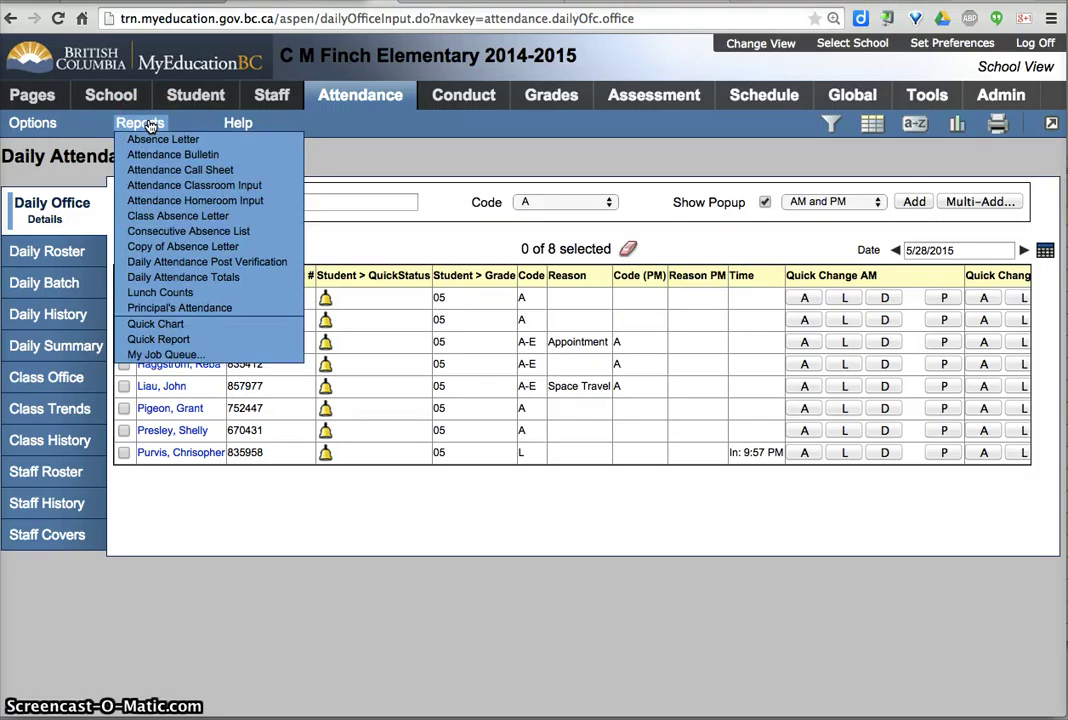
left_click(177, 172)
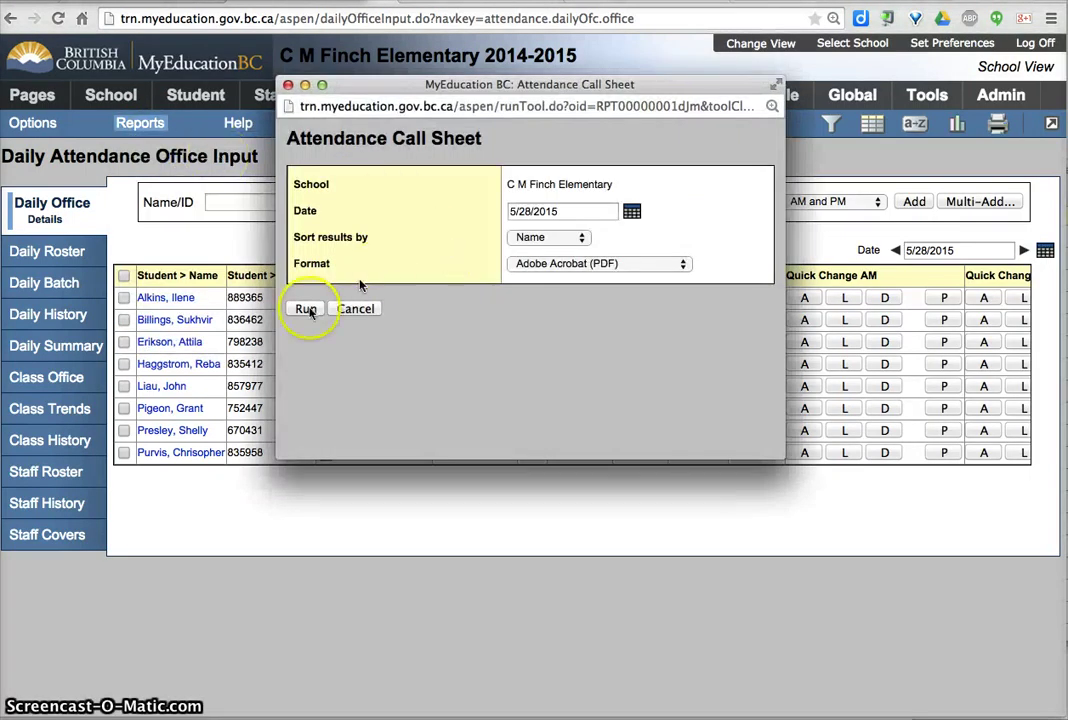
left_click(304, 310)
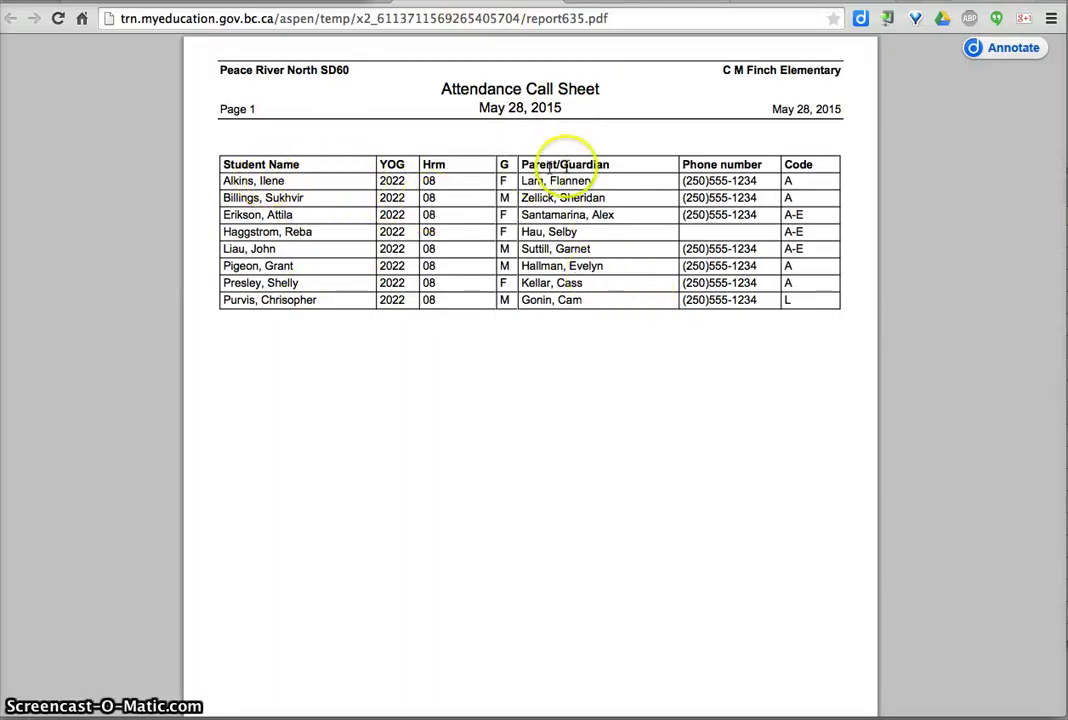
Review the attendance codes and the excused students' rows on the call sheet, and close the report
left_click(789, 183)
left_click(789, 197)
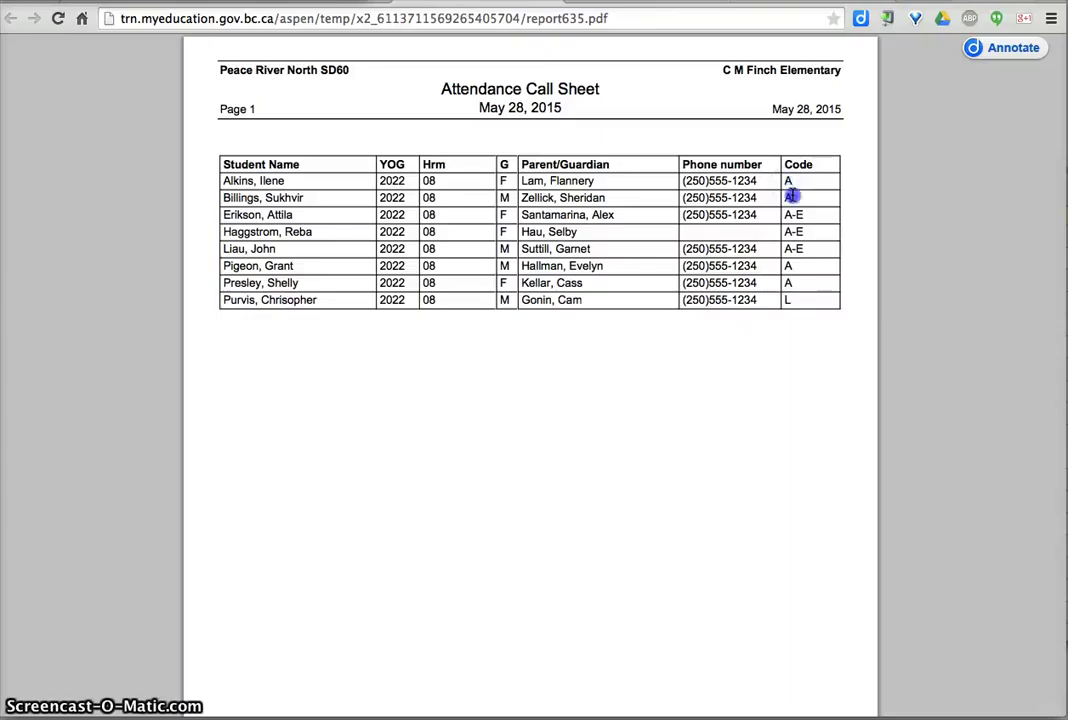
left_click(791, 265)
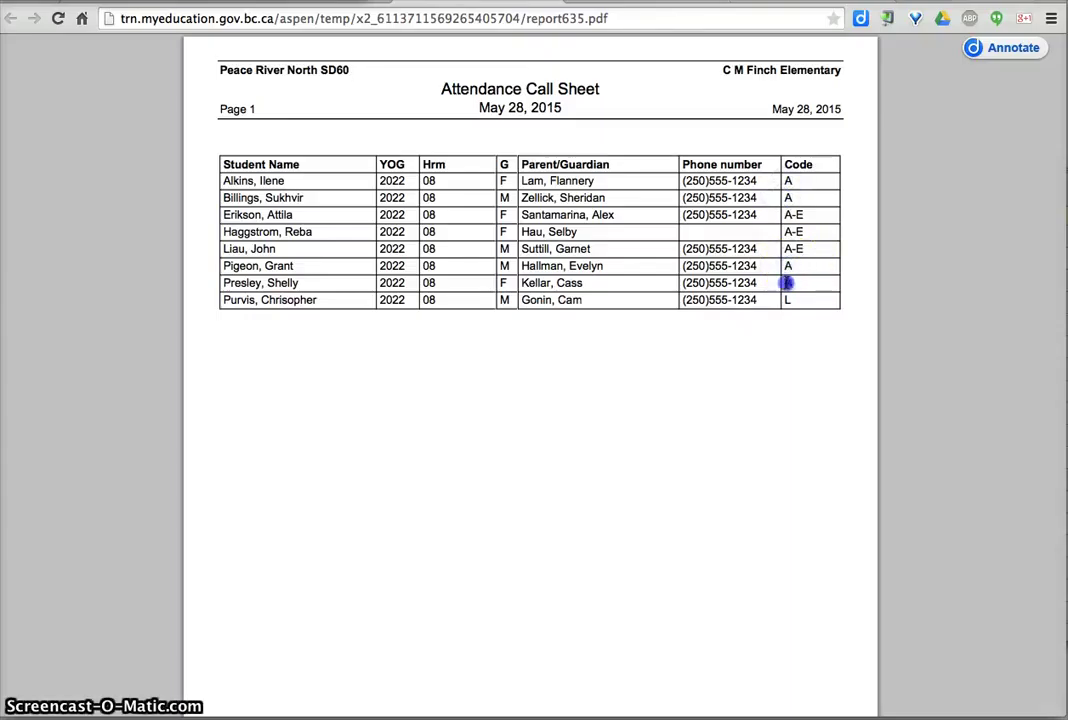
left_click_drag(751, 241, 214, 222)
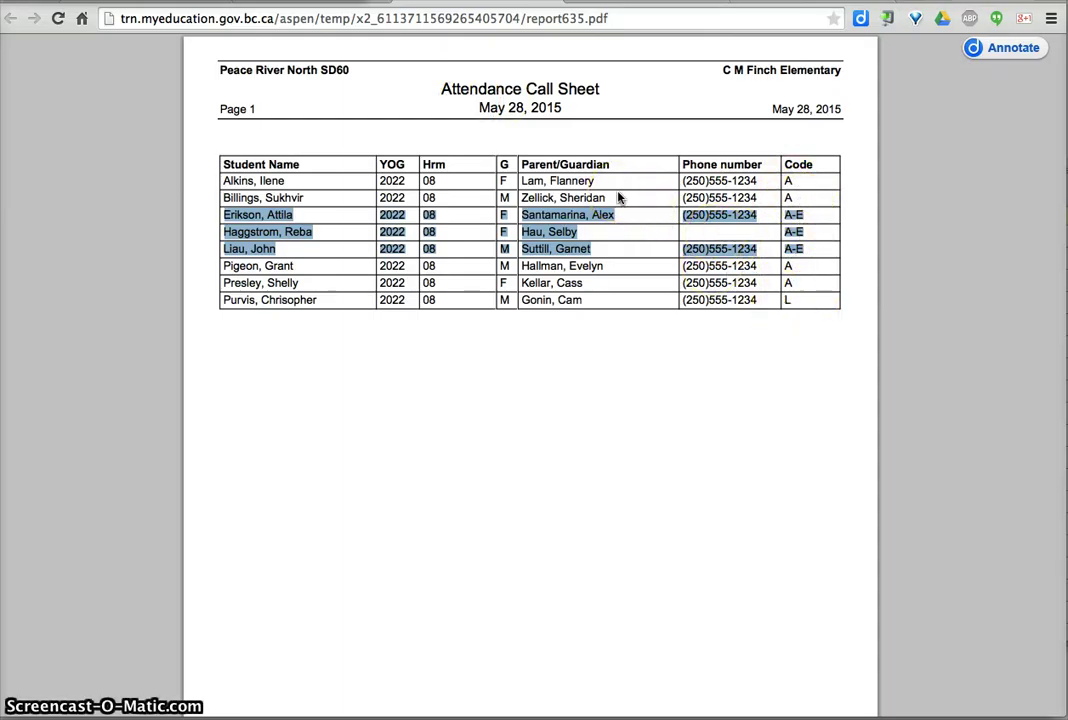
key("super+w")
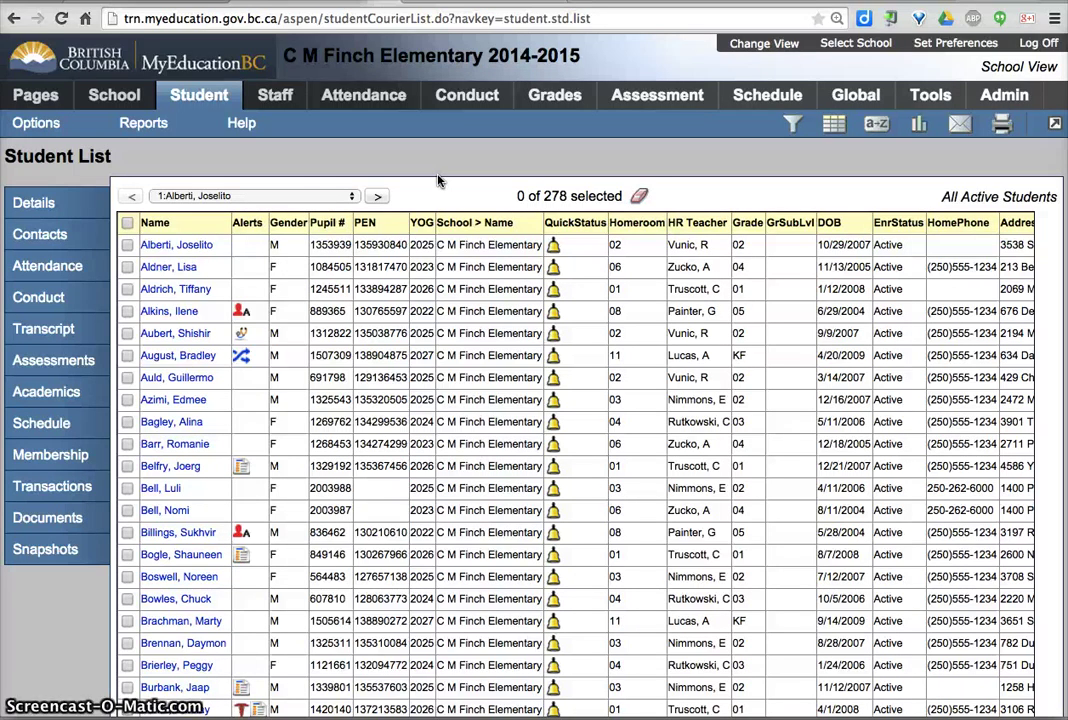
Open the contacts of the fourth student in the list and review their relationship, phone, e-mail and contact type details
left_click(127, 311)
left_click(134, 316)
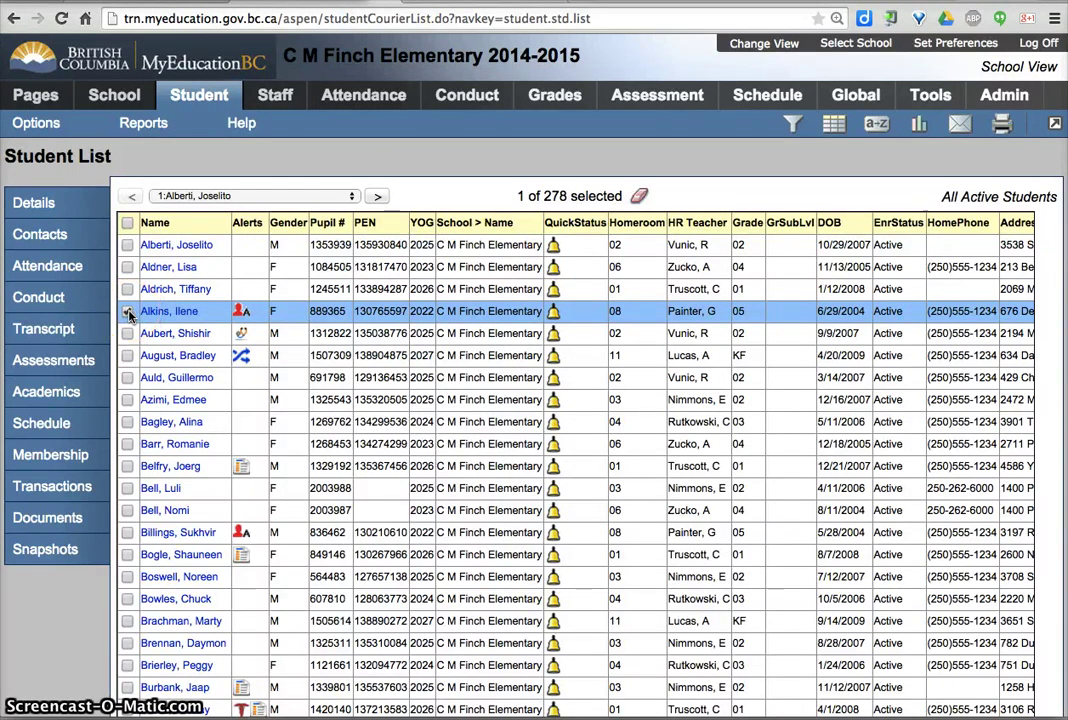
left_click(60, 238)
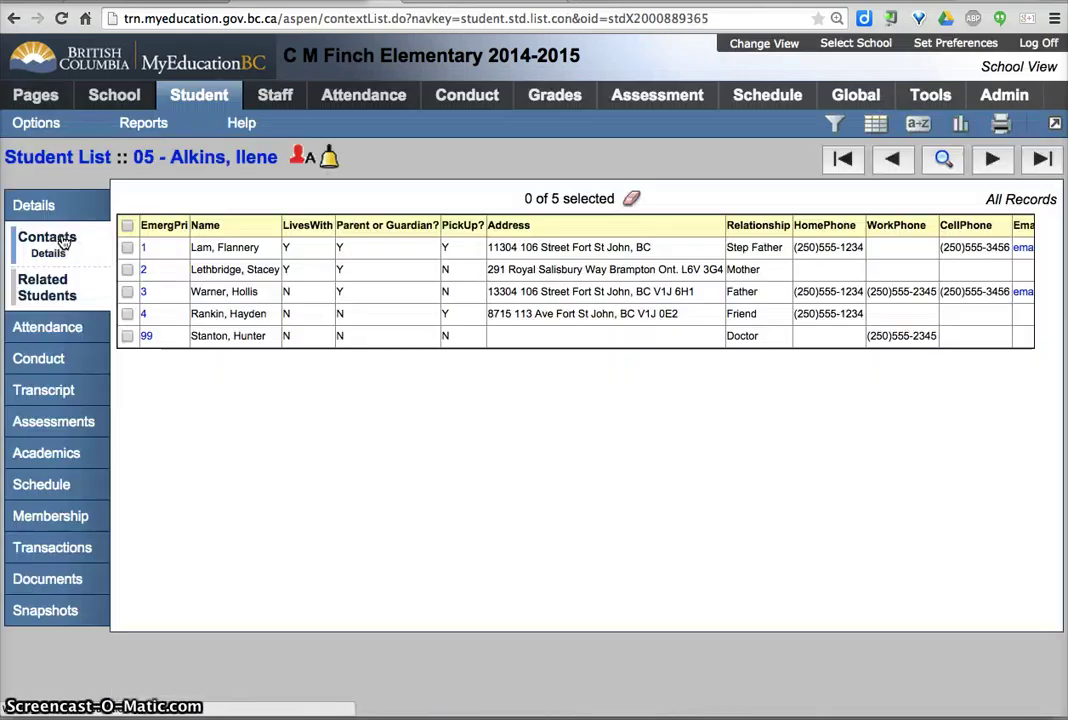
left_click(365, 357)
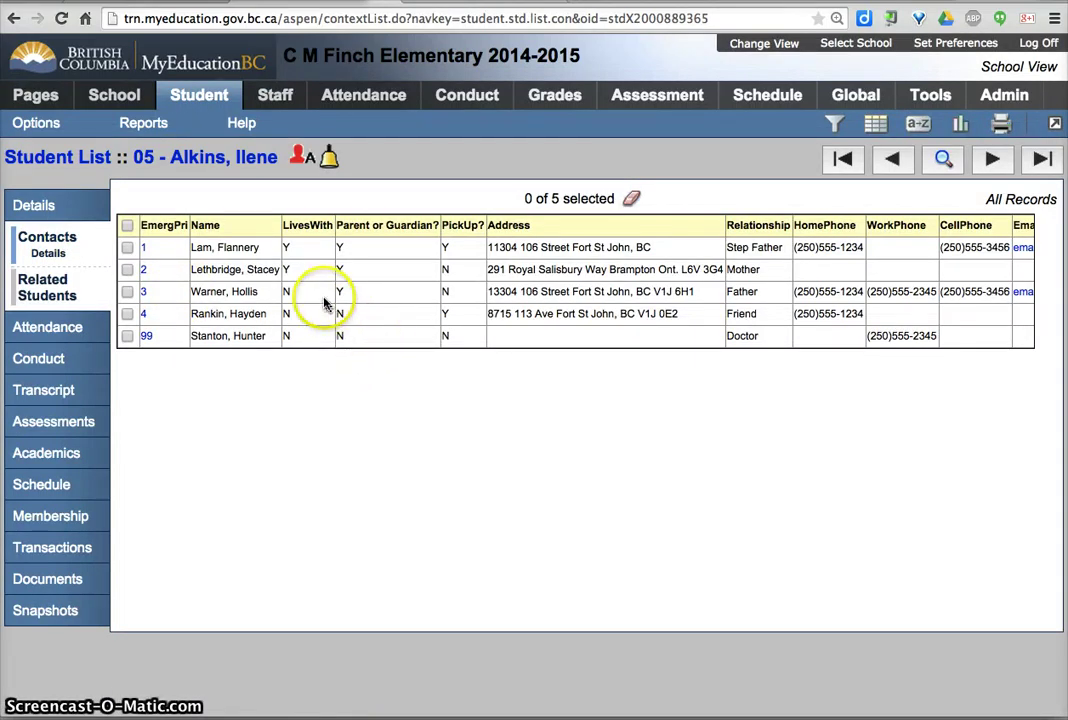
scroll(409, 256, "right", 2)
scroll(409, 256, "right", 5)
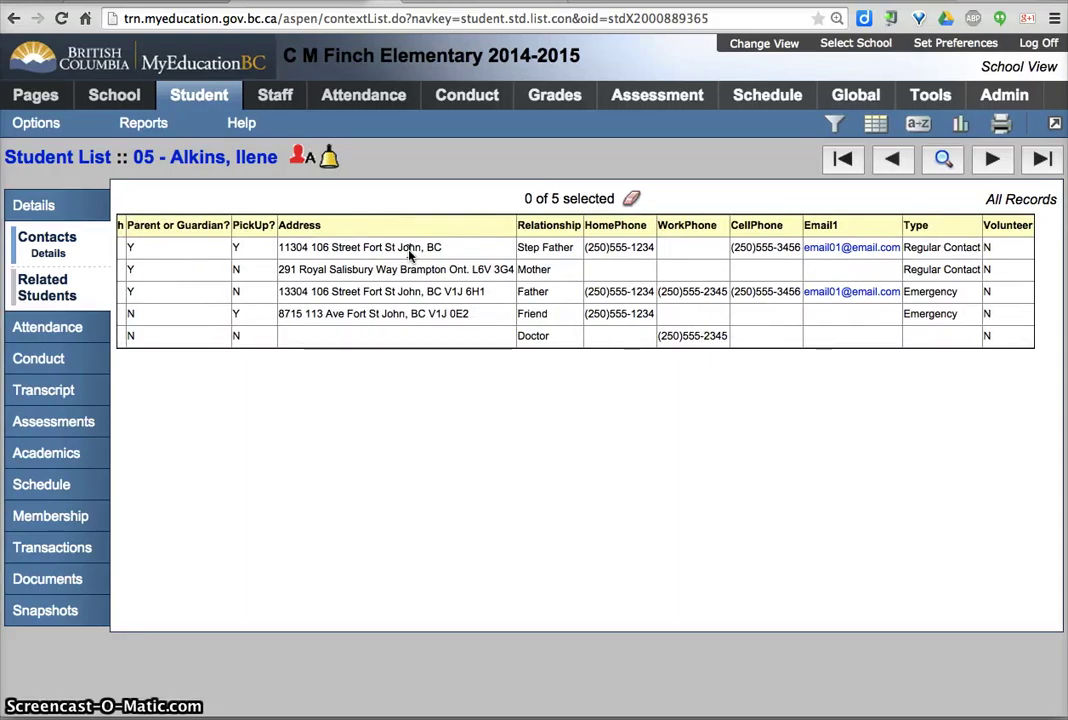
scroll(498, 251, "left", 3)
scroll(498, 251, "left", 5)
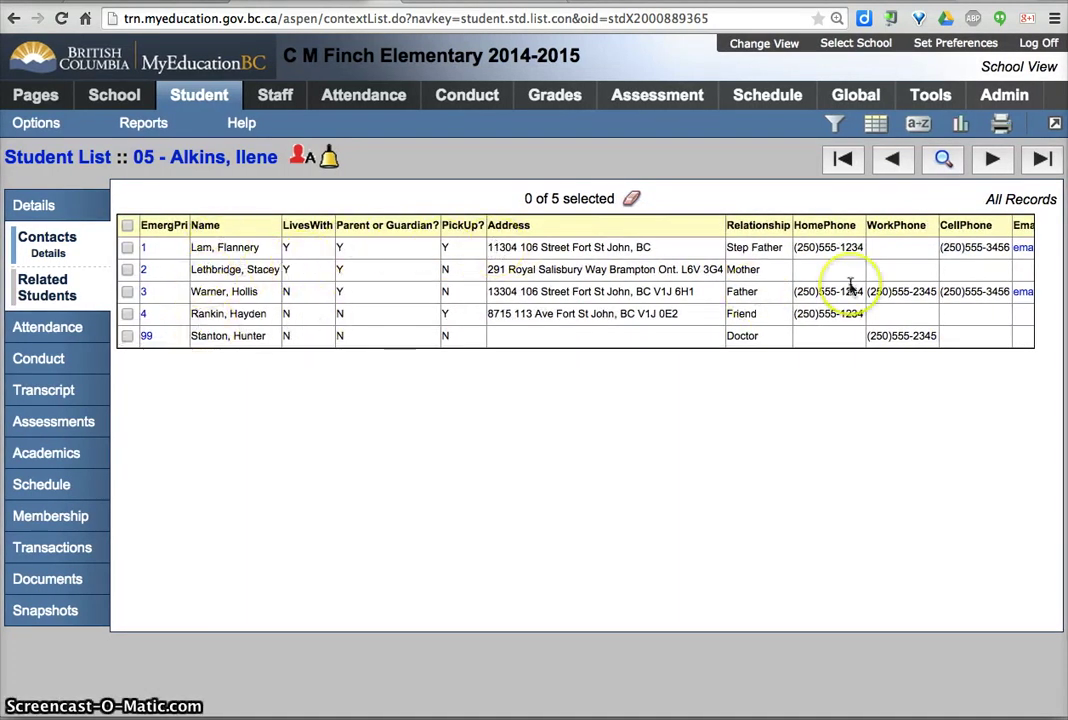
scroll(710, 281, "right", 6)
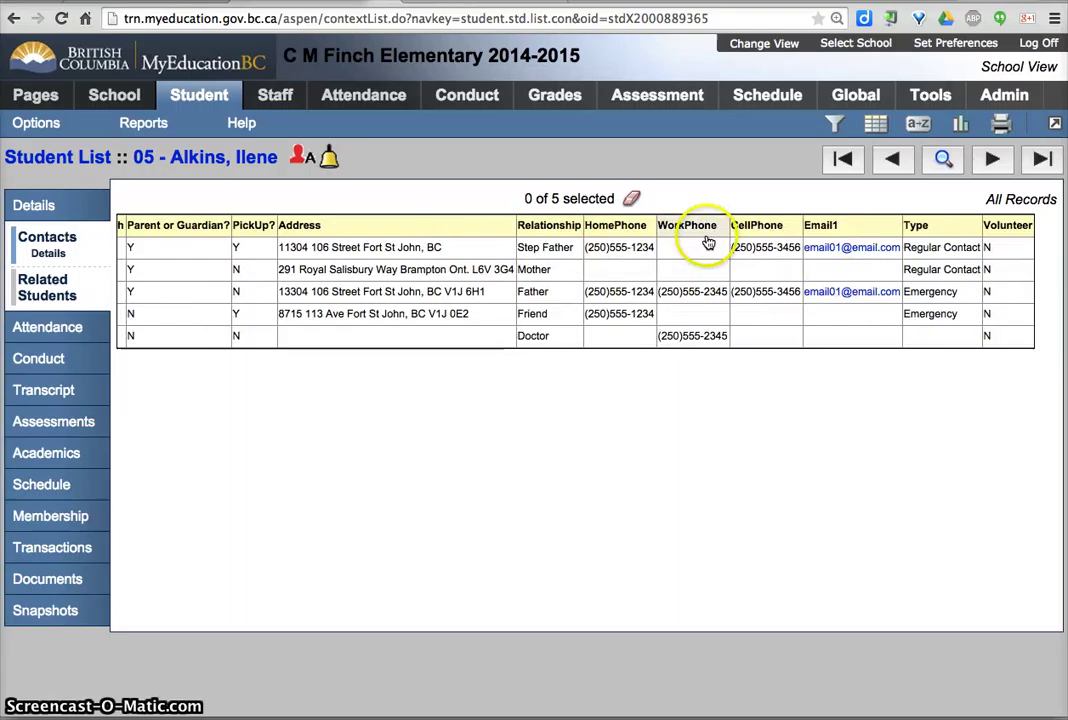
scroll(538, 264, "left", 6)
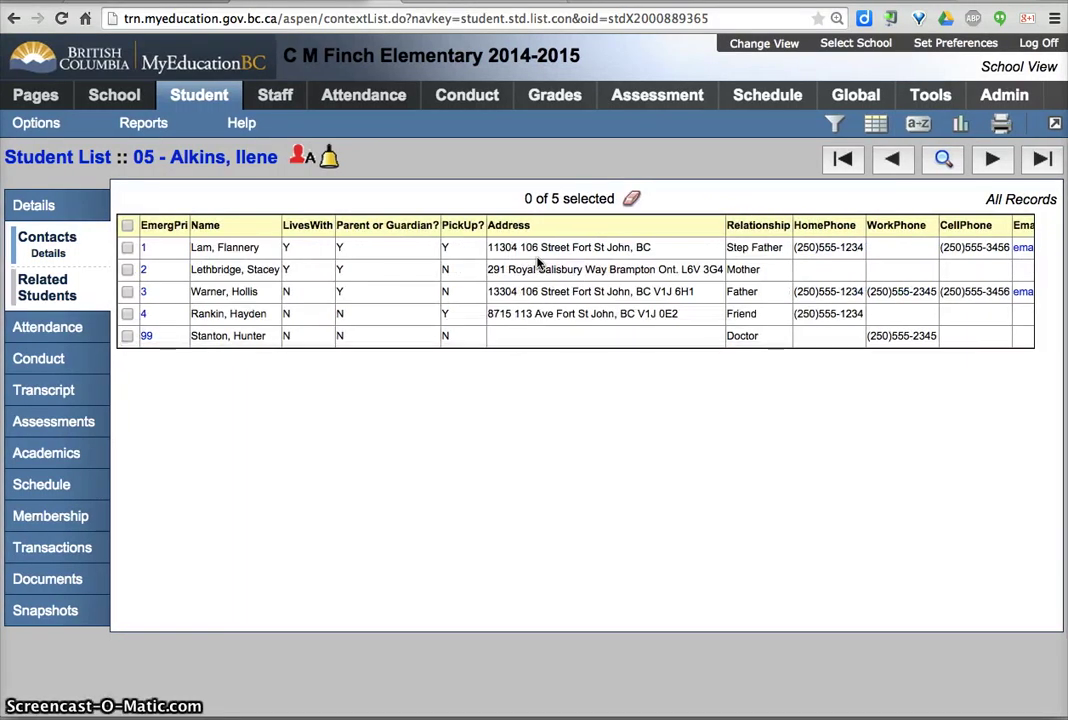
Show the student list with the KidCheck field set and reopen the selected student's contacts to review their details
left_click(895, 155)
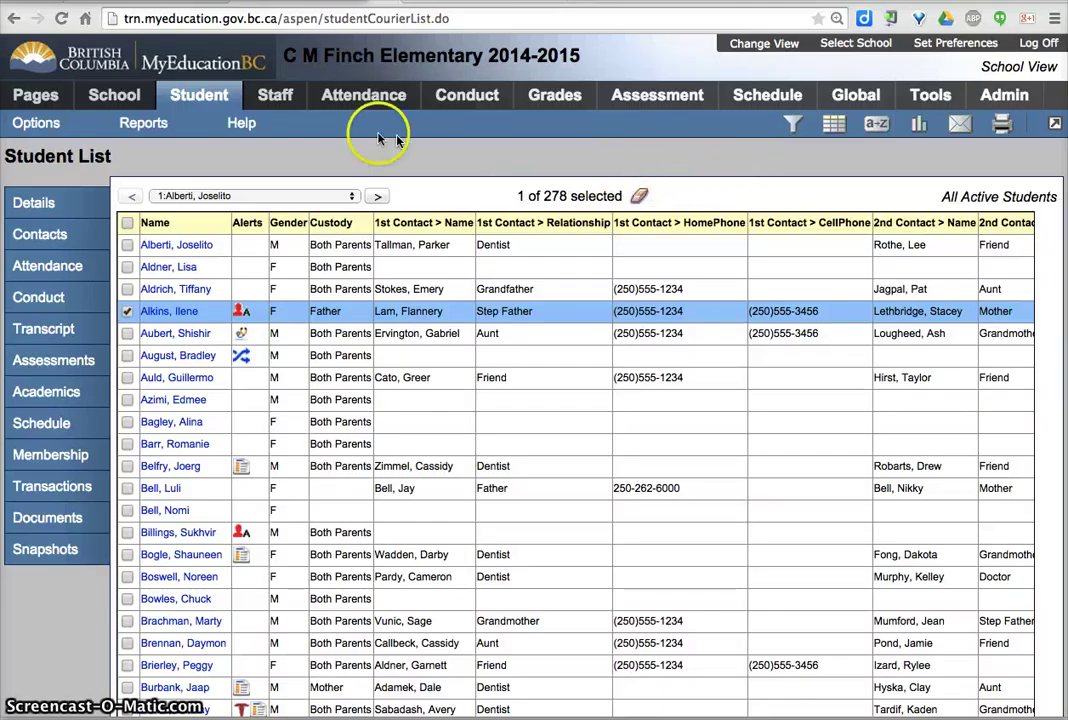
left_click(60, 237)
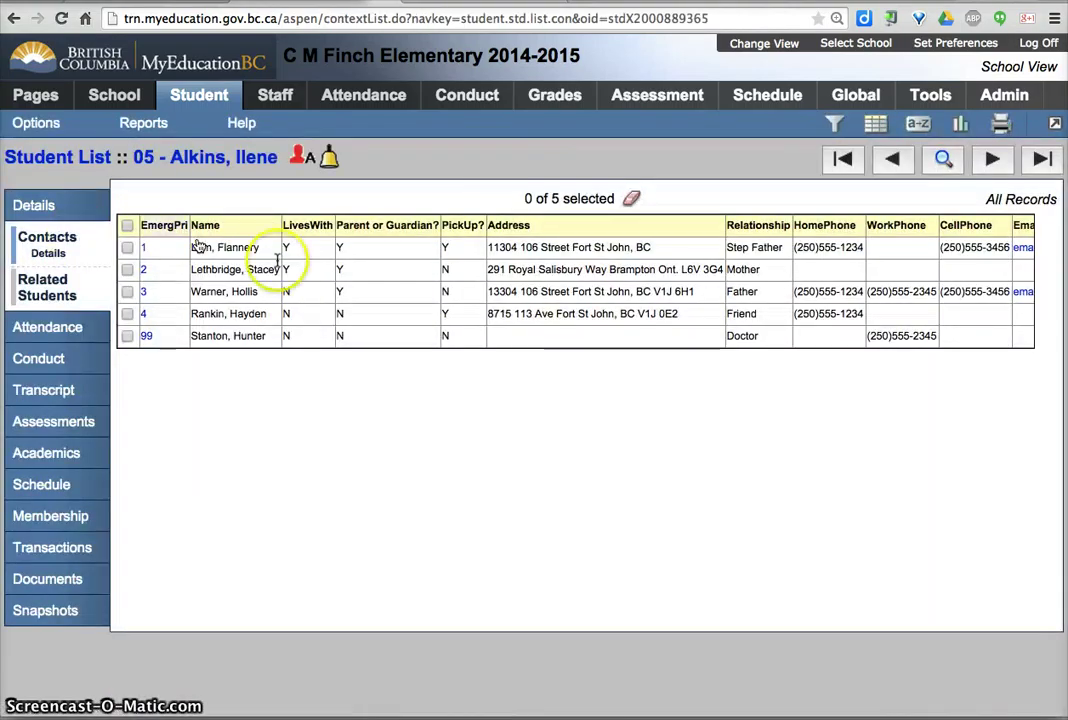
scroll(348, 283, "right", 3)
scroll(348, 283, "right", 2)
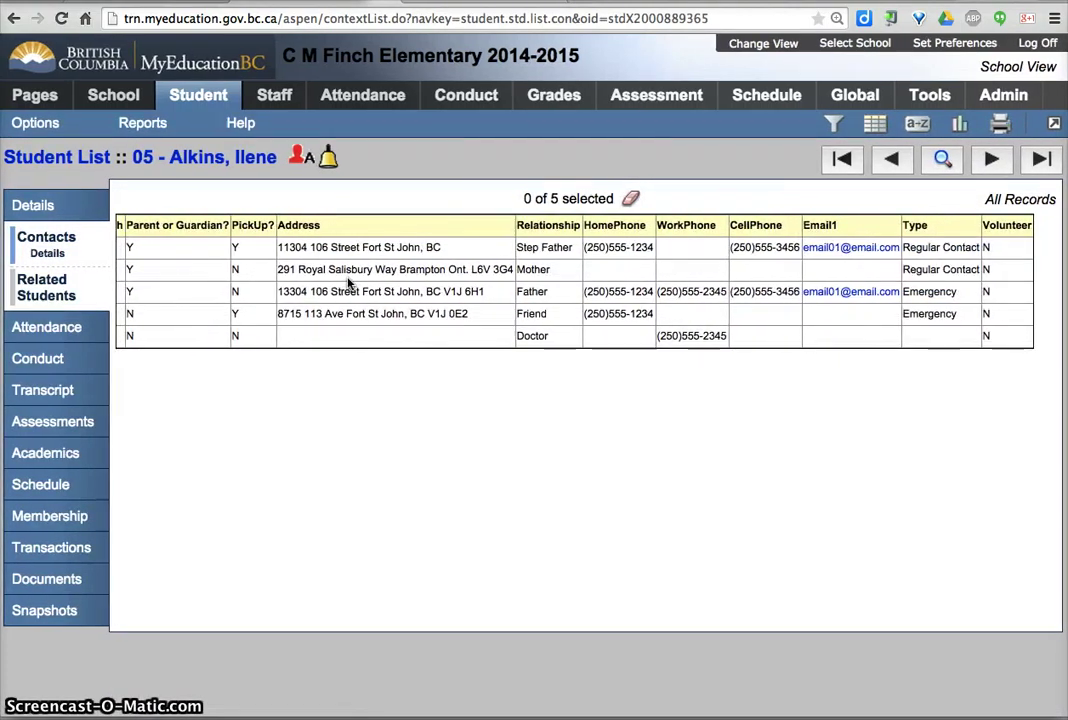
scroll(348, 283, "left", 5)
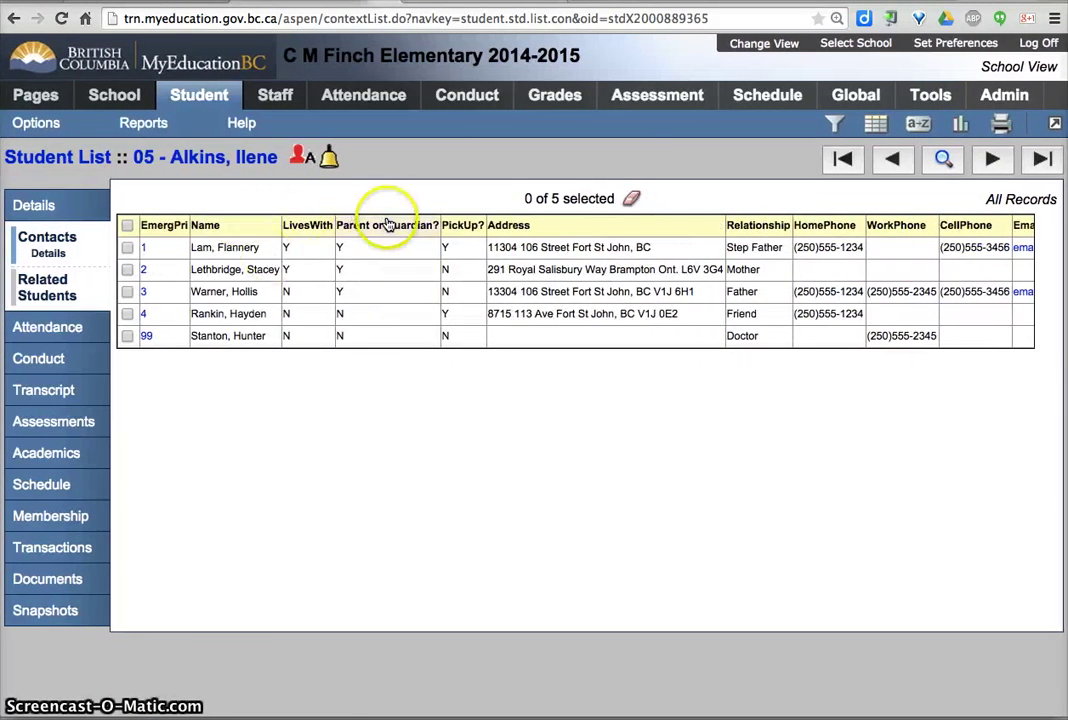
Return to the student list and view the available field sets without choosing a different one
left_click(101, 160)
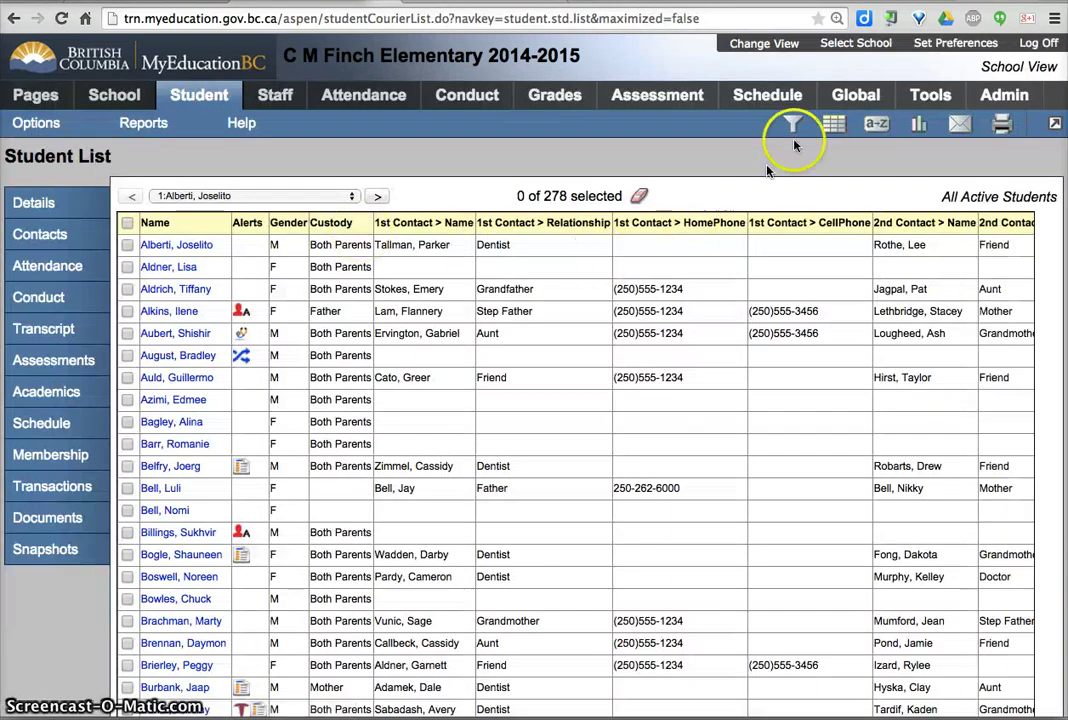
left_click(834, 127)
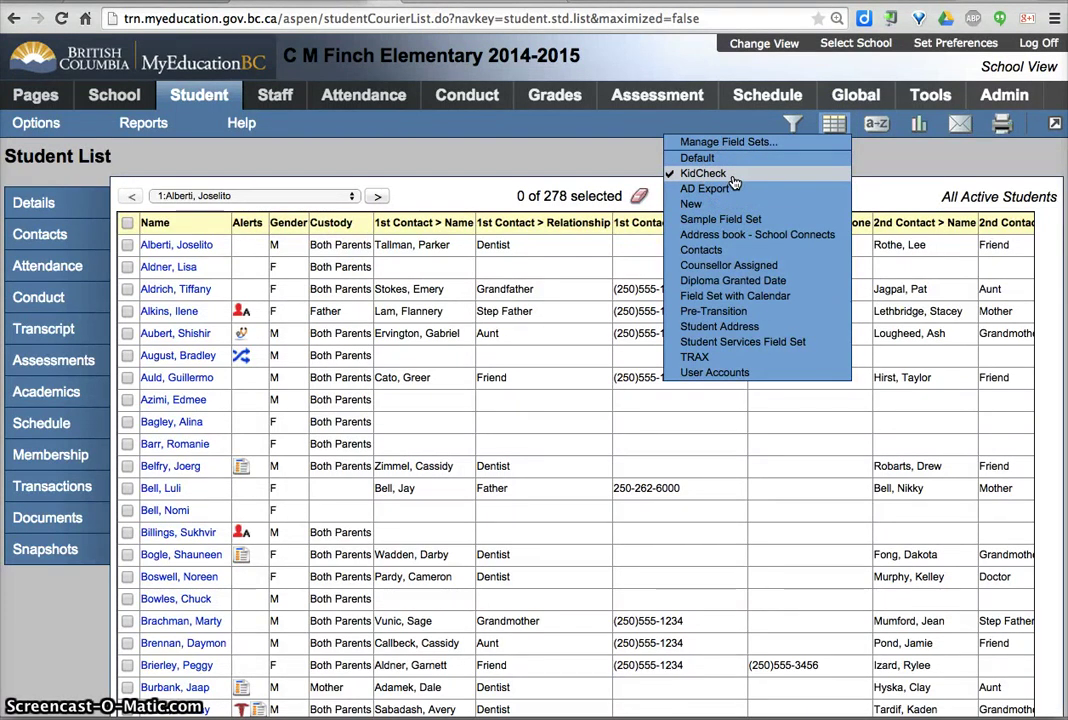
left_click(648, 172)
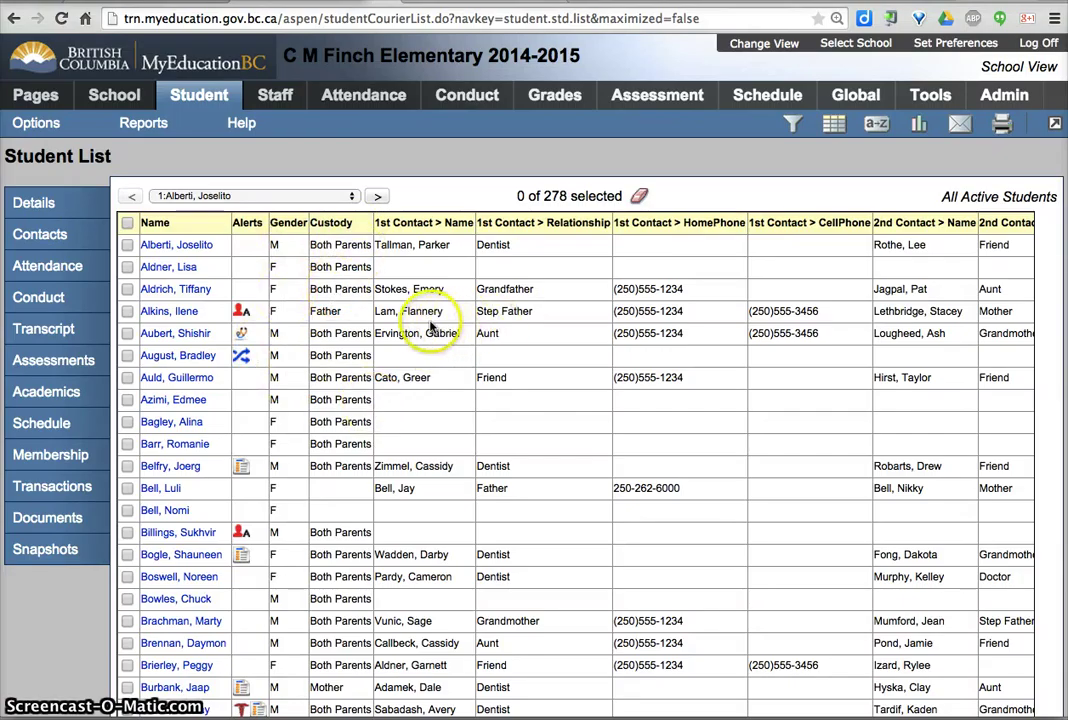
Examine the first, second and third contact columns for names, relationships and home and cell phones across the student list
scroll(660, 315, "right", 3)
scroll(673, 312, "right", 6)
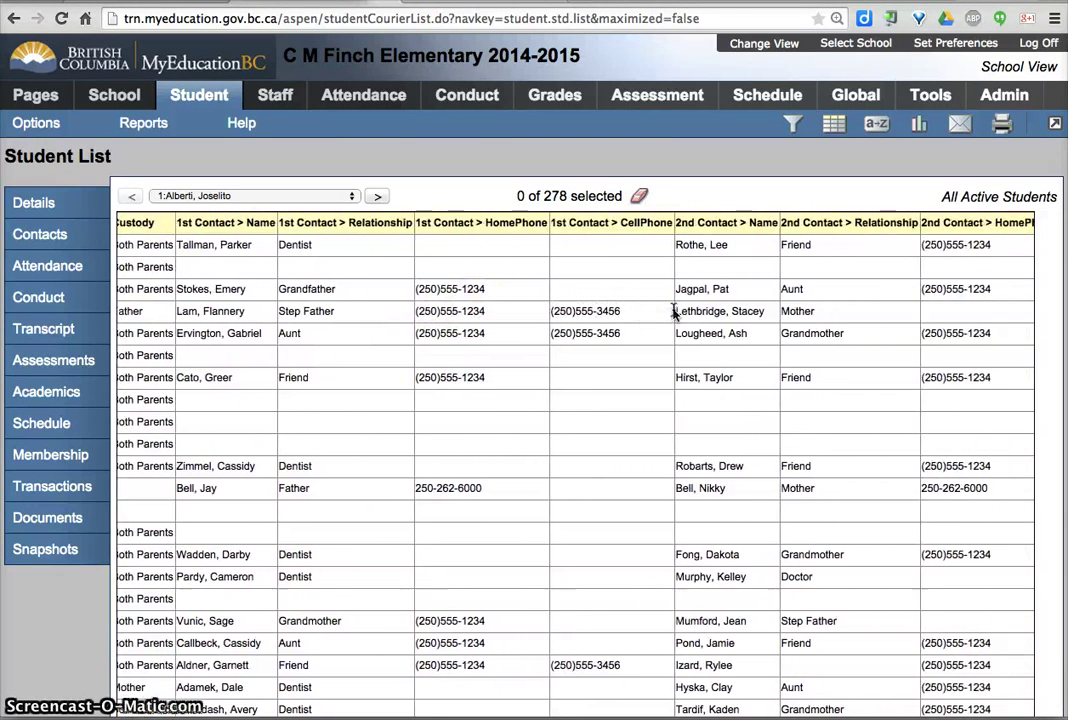
scroll(673, 312, "right", 9)
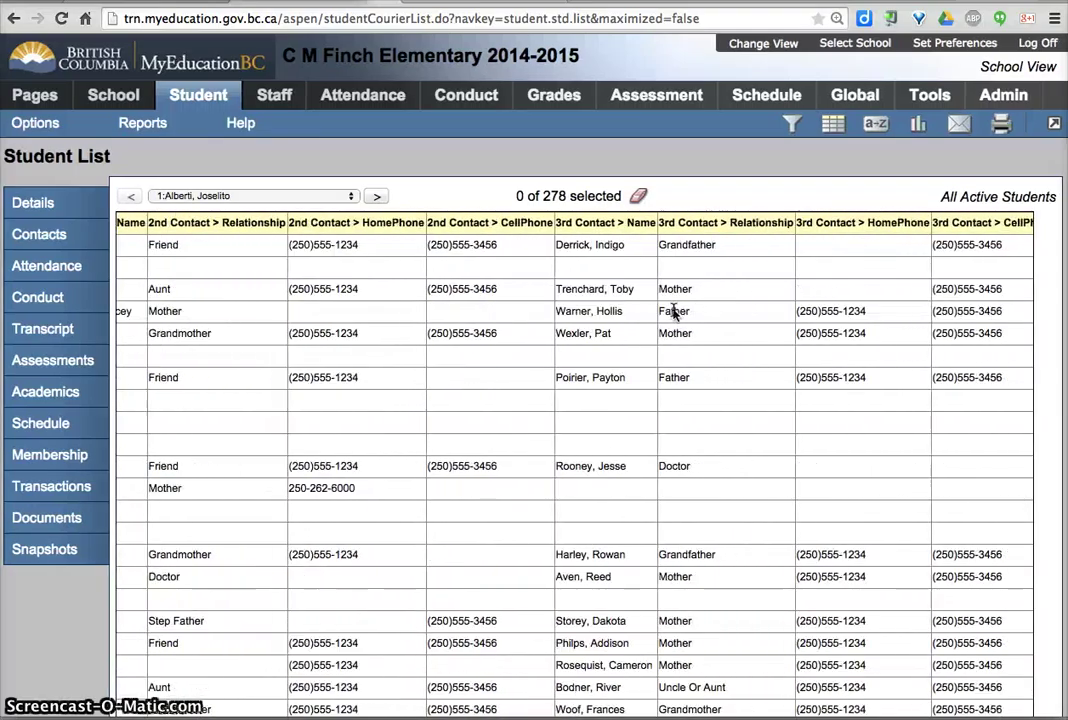
scroll(673, 312, "left", 18)
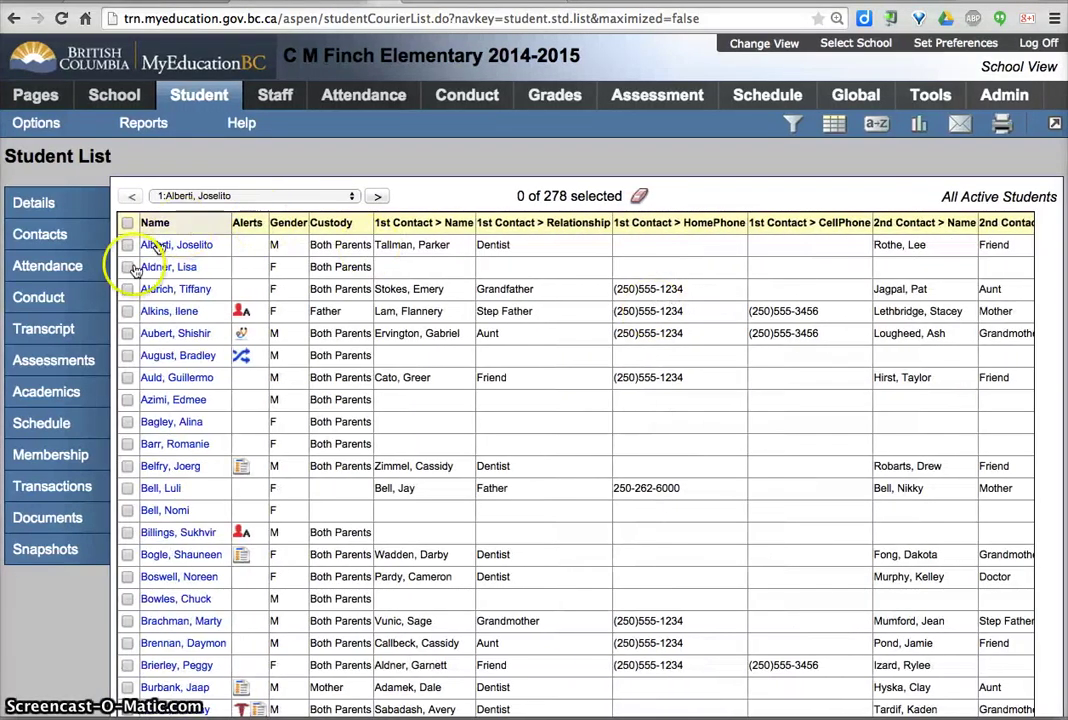
Highlight the fourth student's row and review the relationships and phone numbers of that student's three contacts
left_click(126, 312)
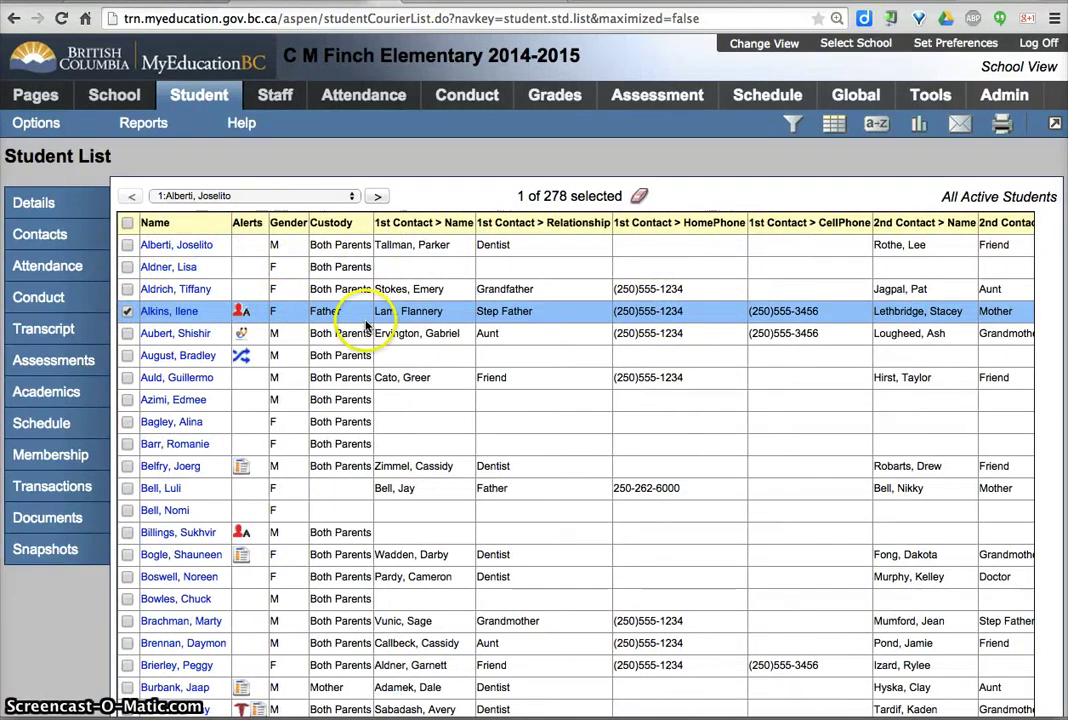
scroll(500, 308, "right", 3)
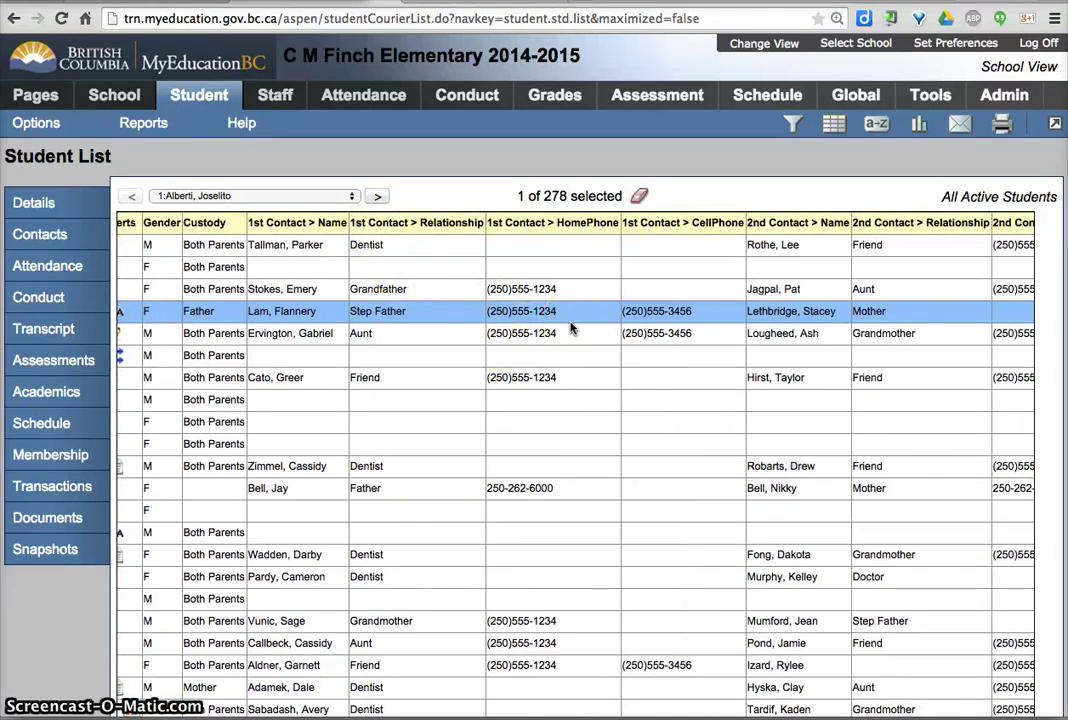
left_click(609, 328)
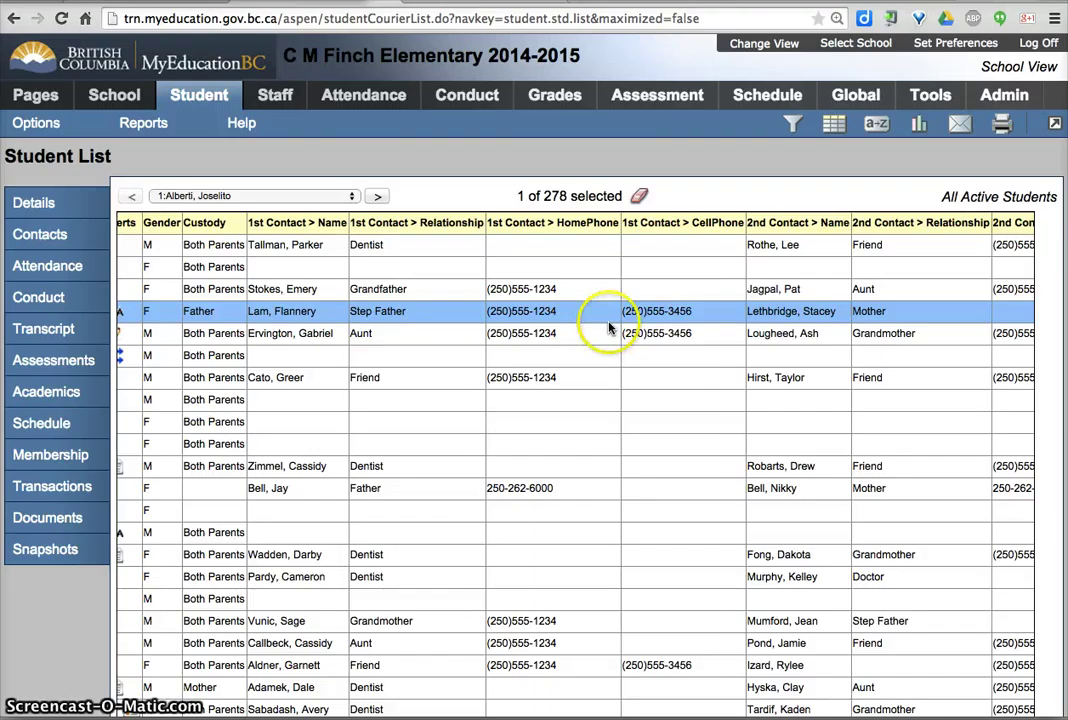
scroll(727, 310, "right", 10)
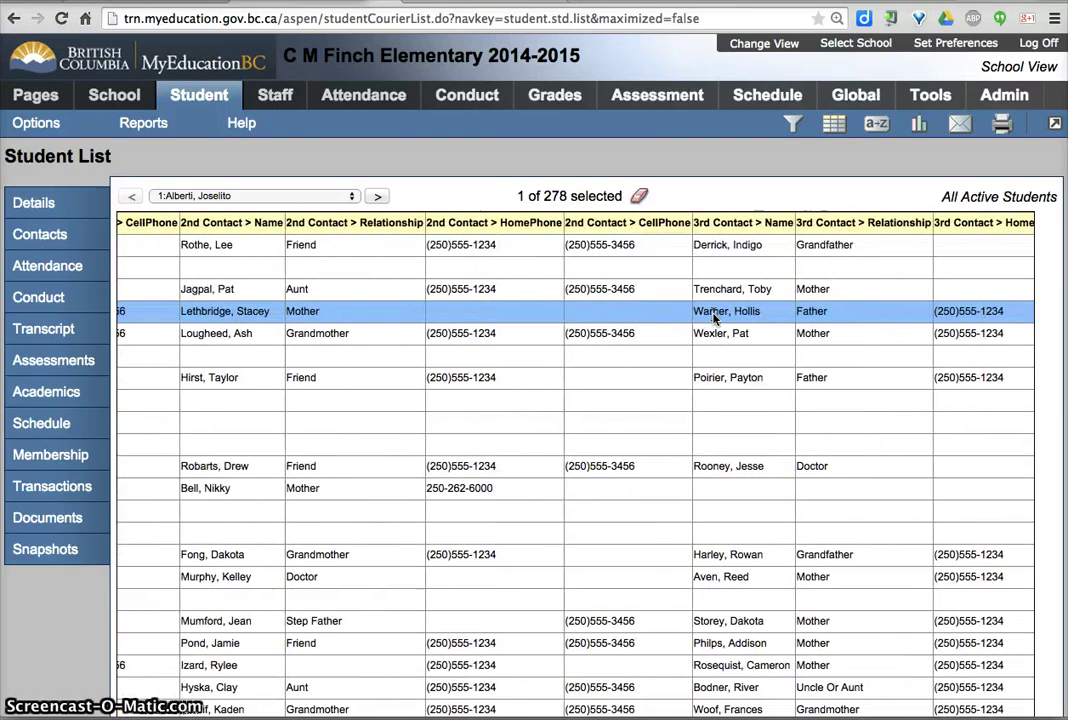
scroll(714, 318, "right", 5)
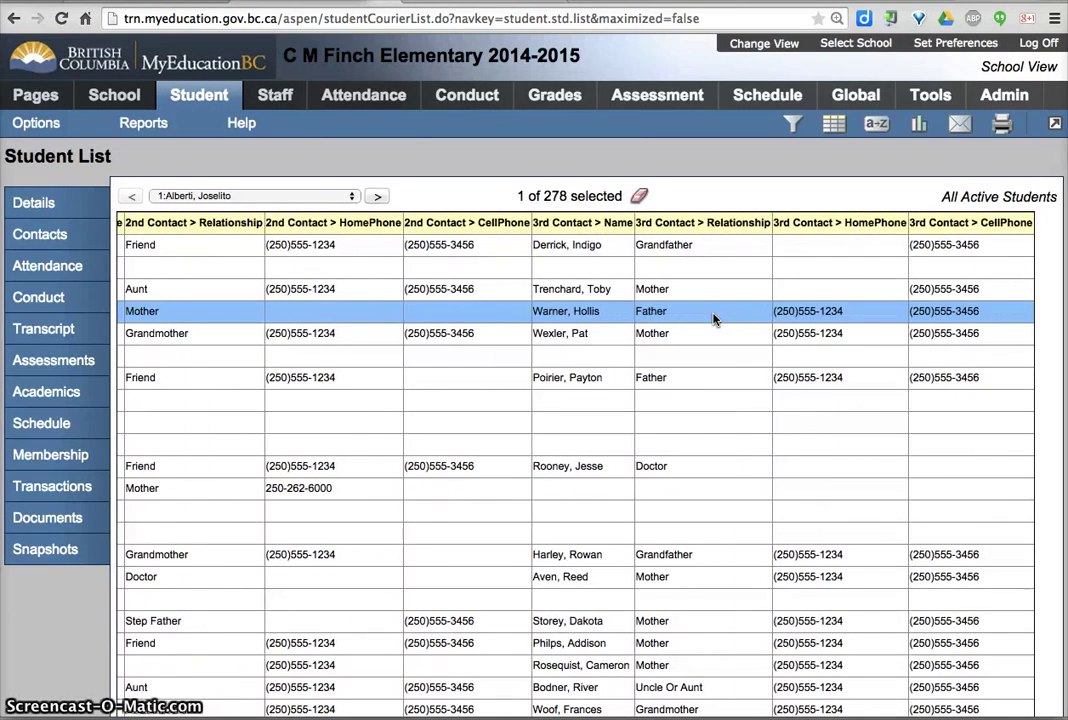
scroll(714, 318, "left", 3)
scroll(714, 318, "left", 8)
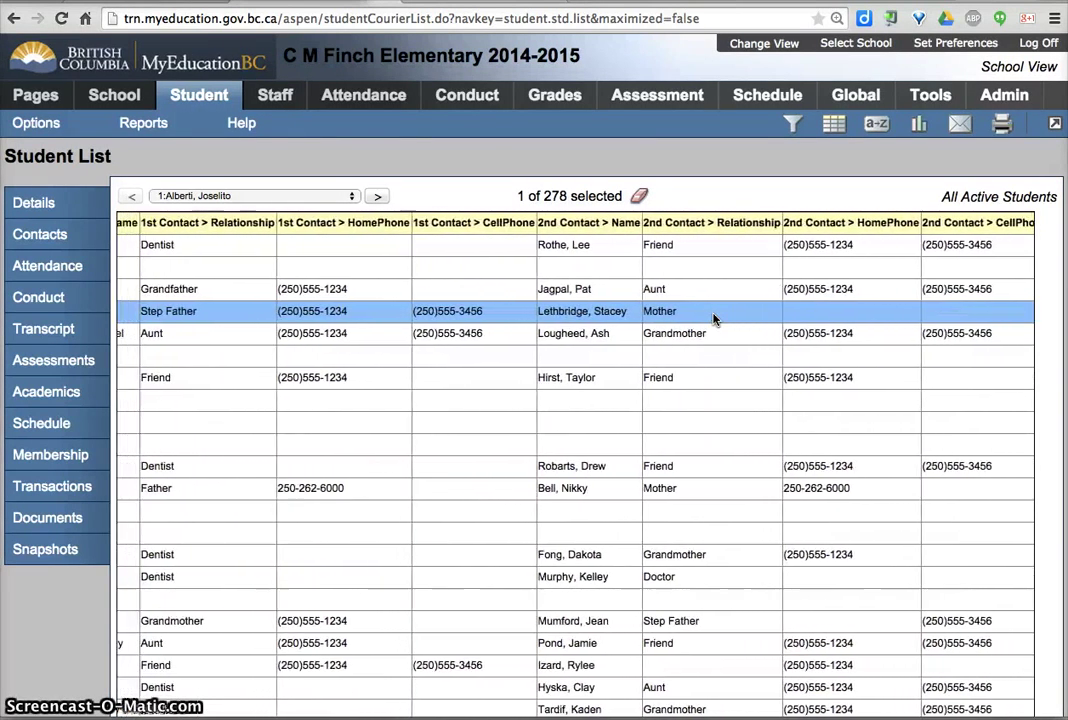
scroll(714, 318, "left", 5)
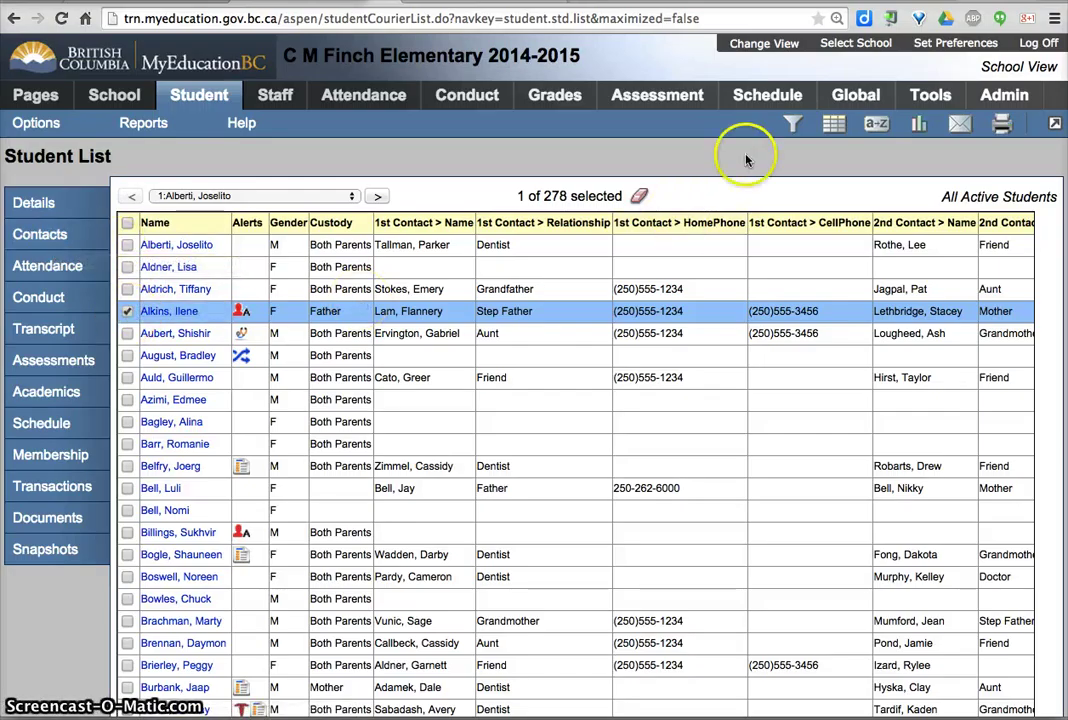
View the available field sets without changing the KidCheck choice, and look through the student list's rows and contact columns
left_click(834, 123)
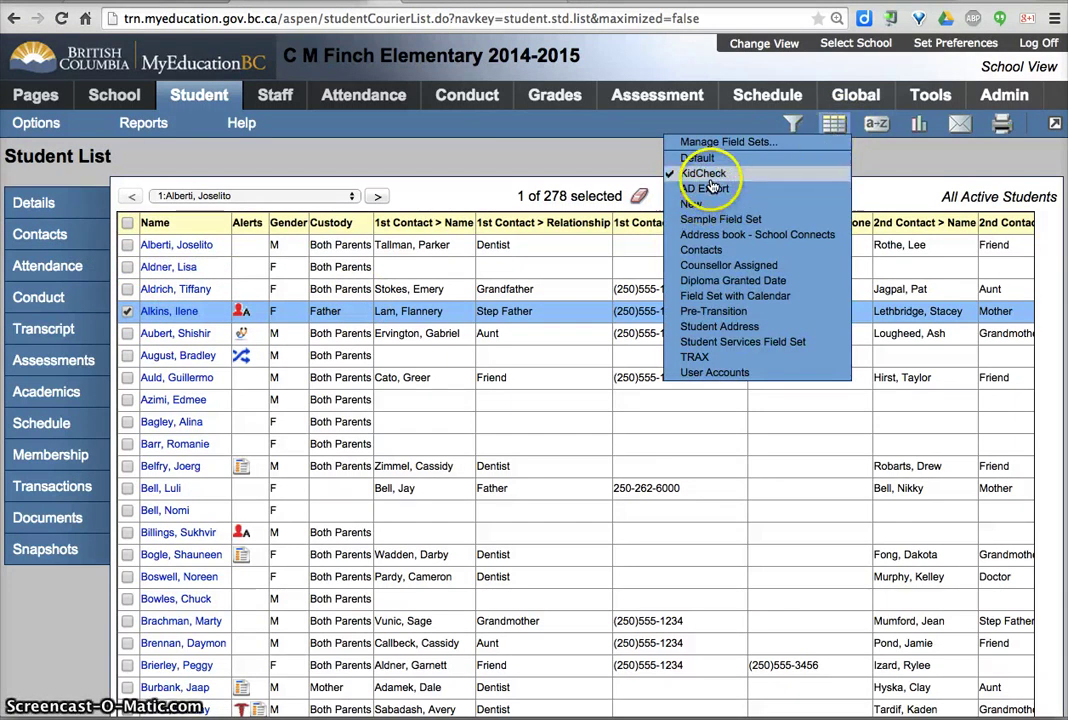
left_click(636, 145)
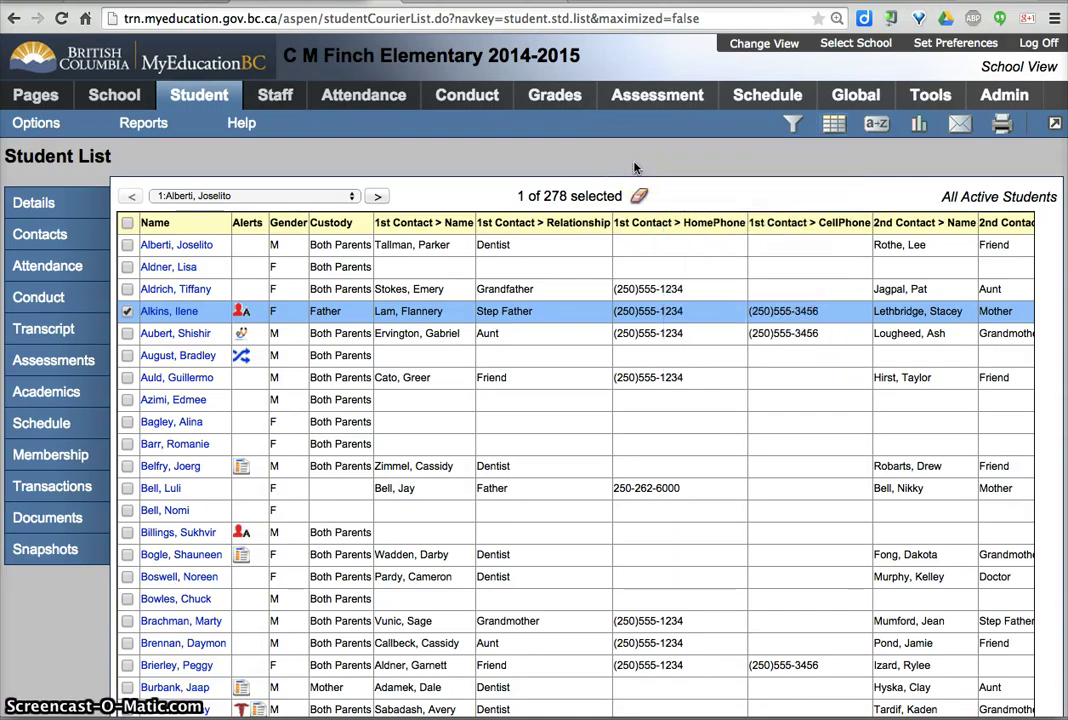
scroll(532, 309, "right", 10)
scroll(532, 311, "left", 10)
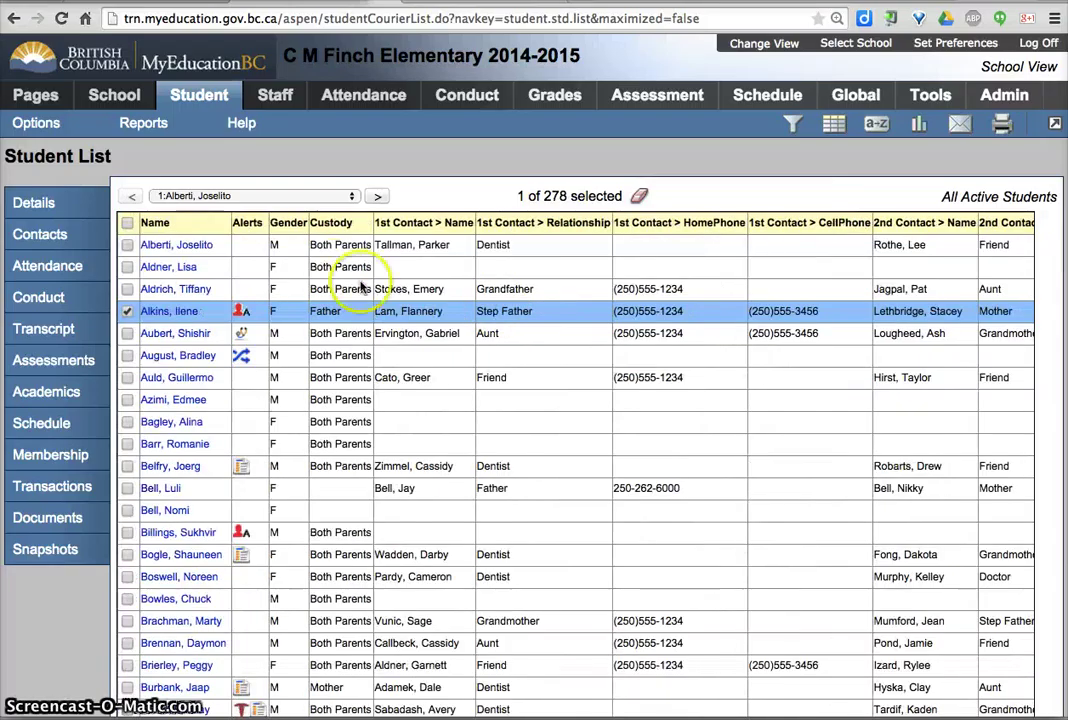
scroll(450, 243, "down", 1)
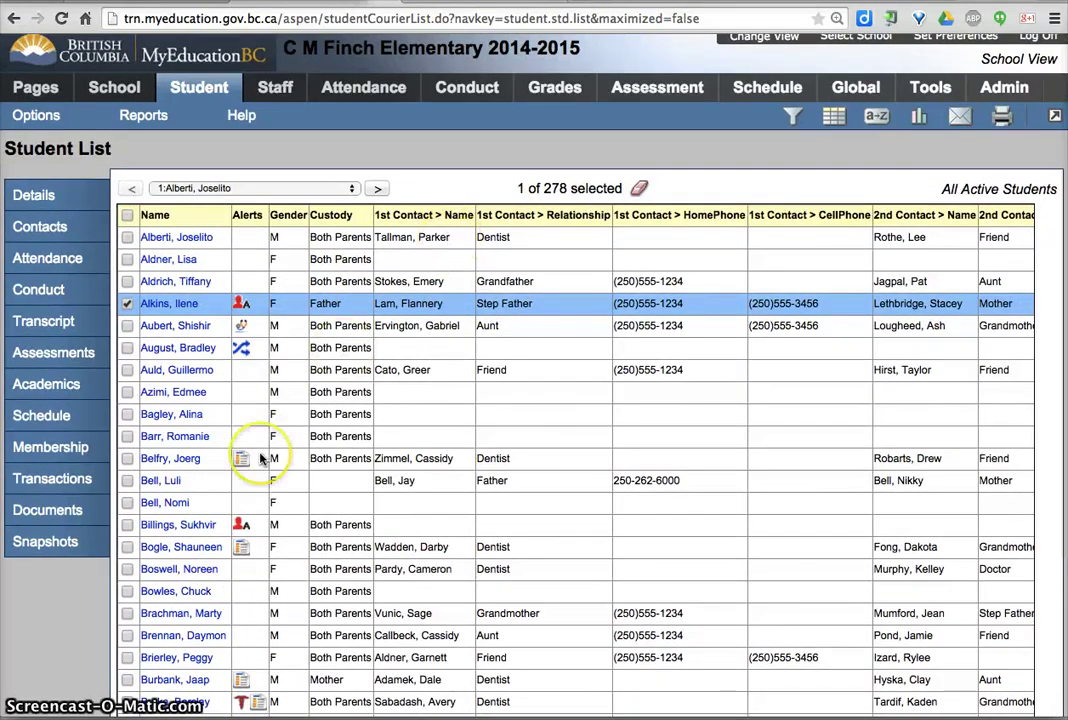
scroll(255, 450, "down", 5)
scroll(262, 450, "up", 5)
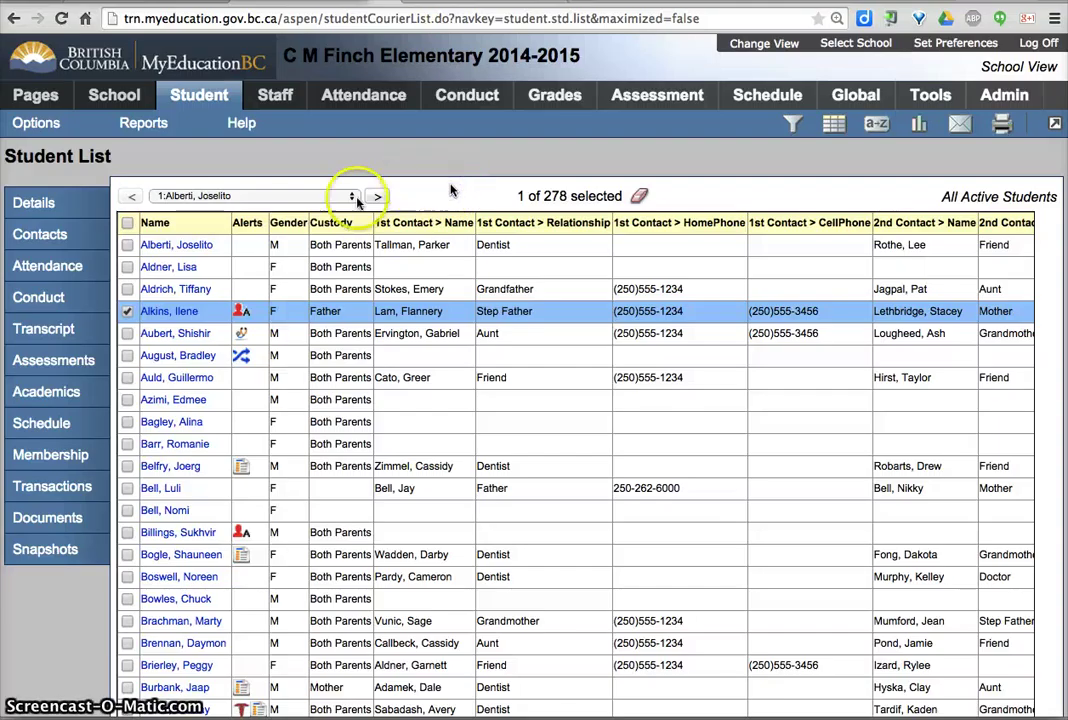
Clear the fourth student's selection and select that student again by searching the list for the student's surname
left_click(127, 313)
left_click(443, 174)
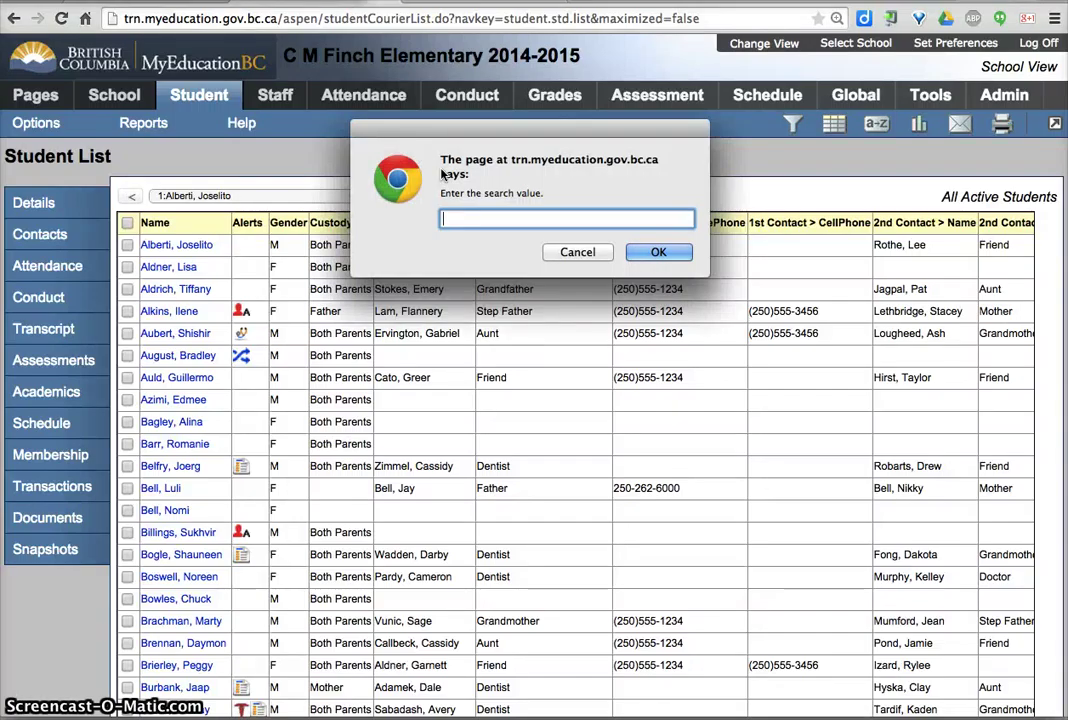
key("Return")
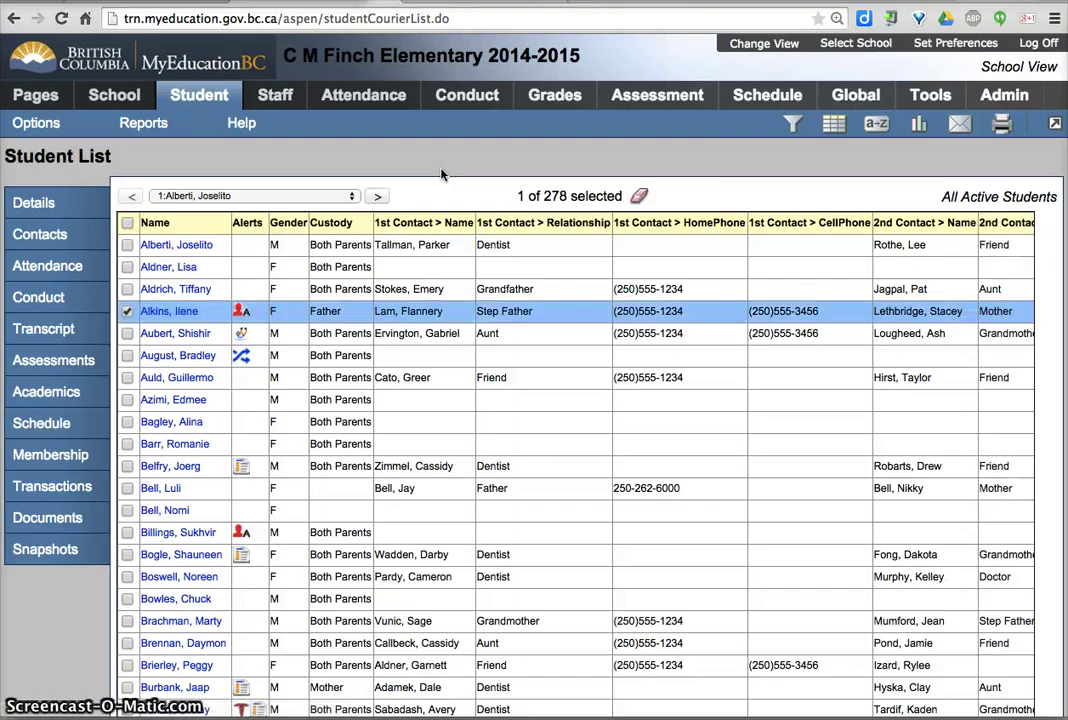
Add the other three absent students to the selection by searching the list for each student's surname in turn
left_click(443, 174)
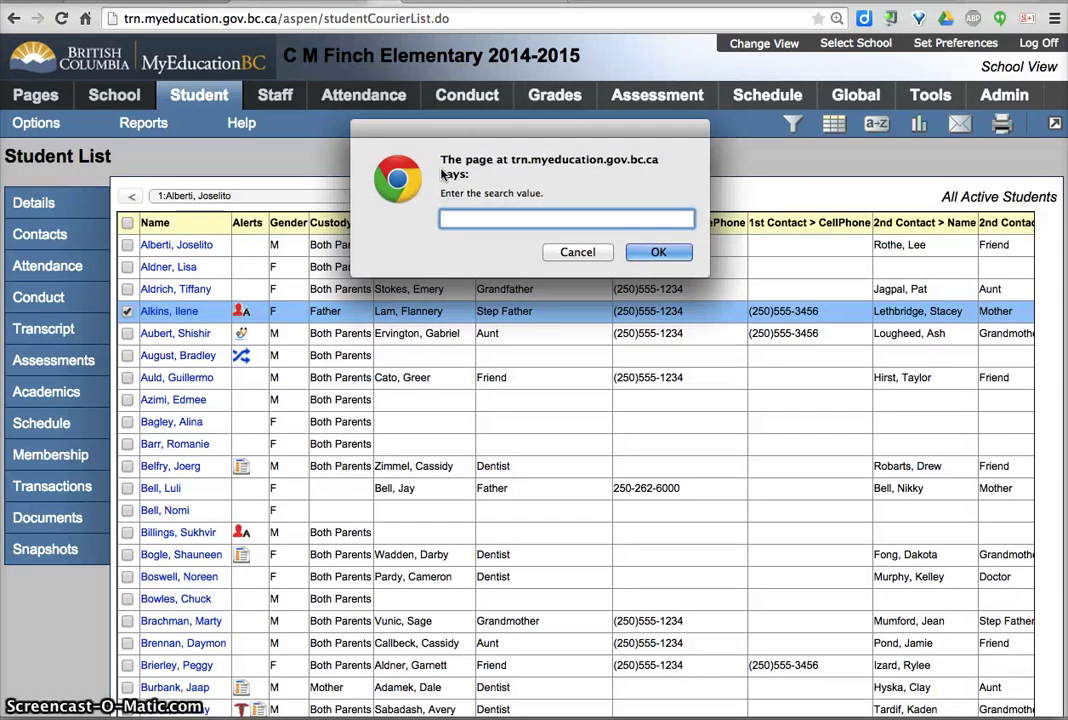
type("billing")
key("Return")
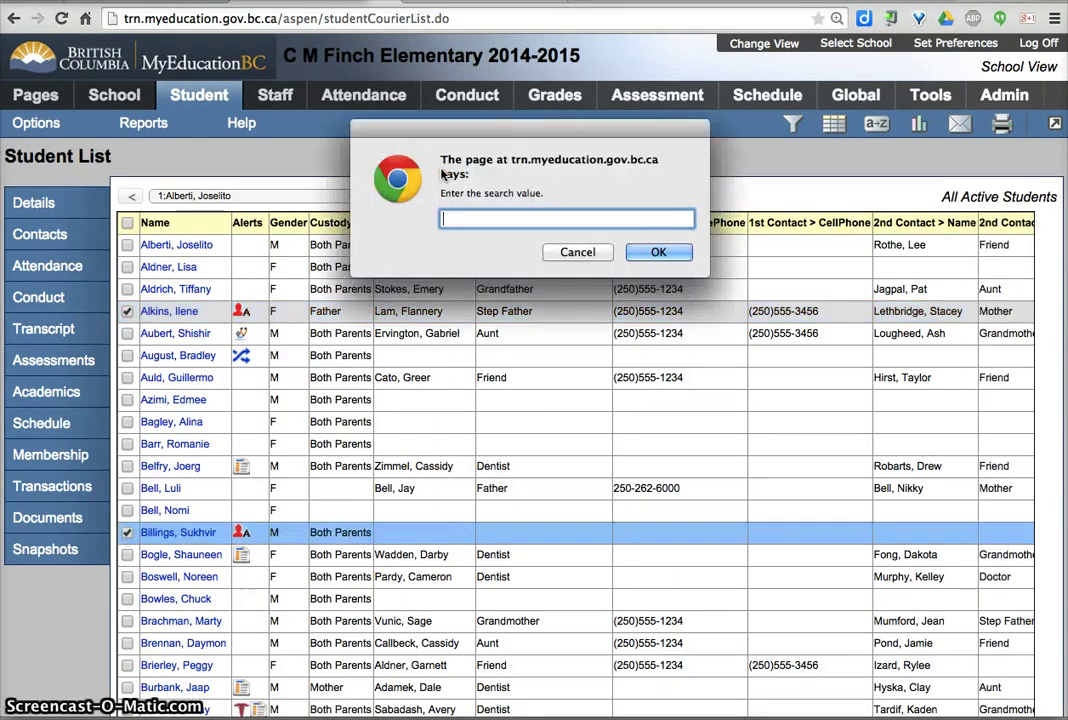
type("pigeon")
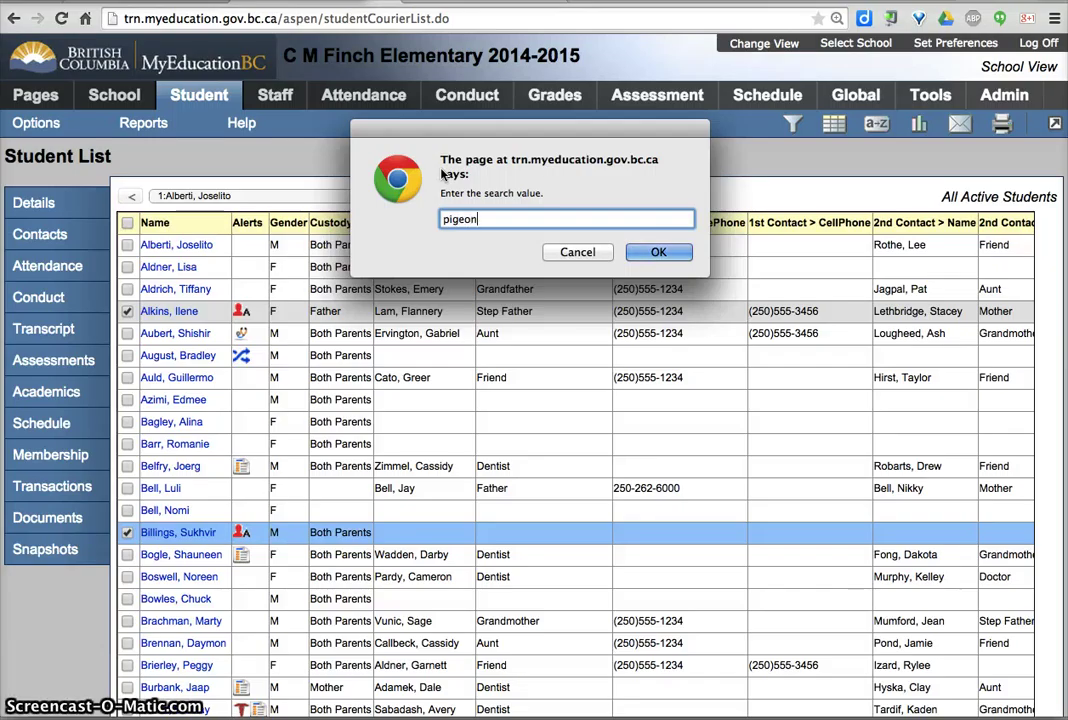
key("Return")
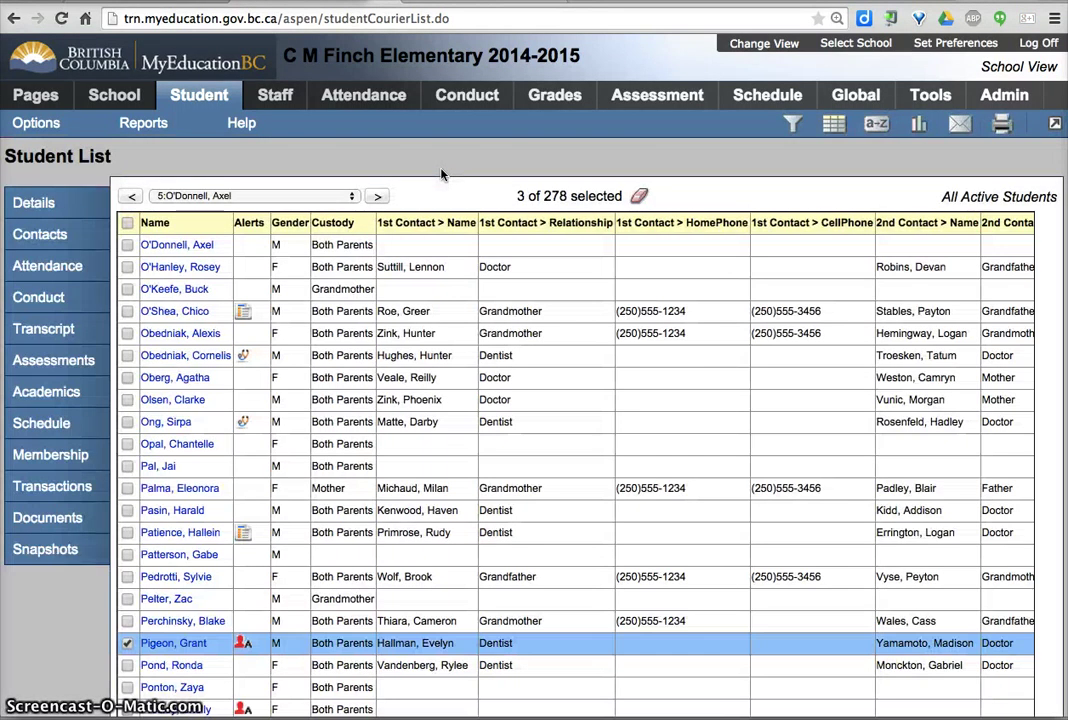
key("ctrl+f")
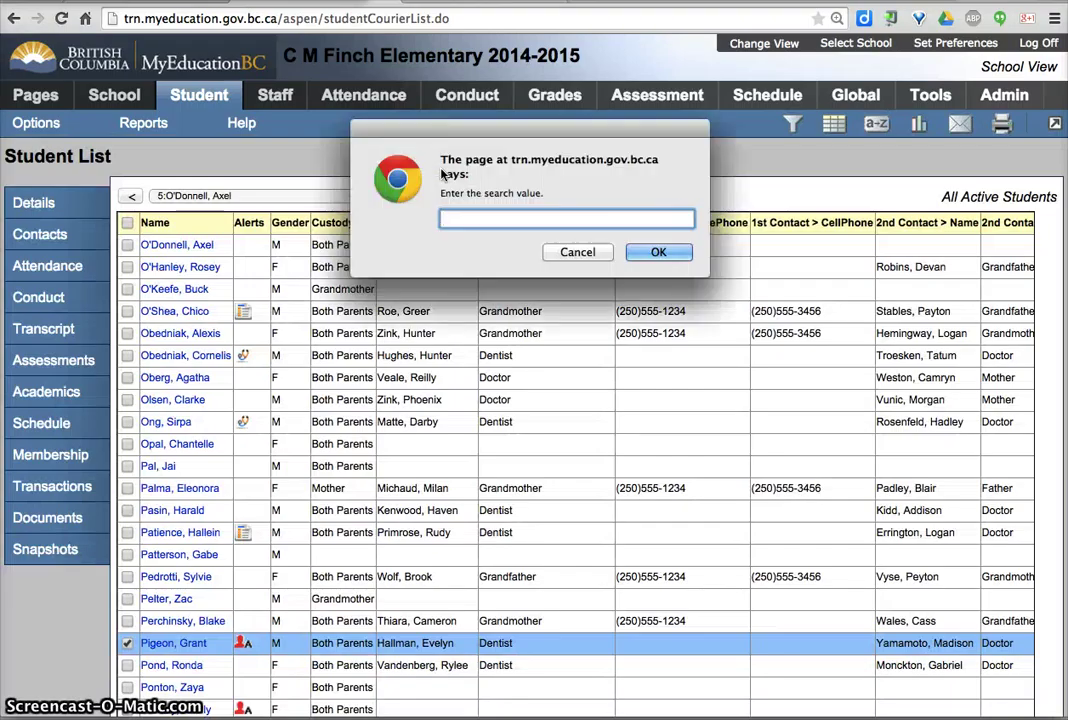
type("presley")
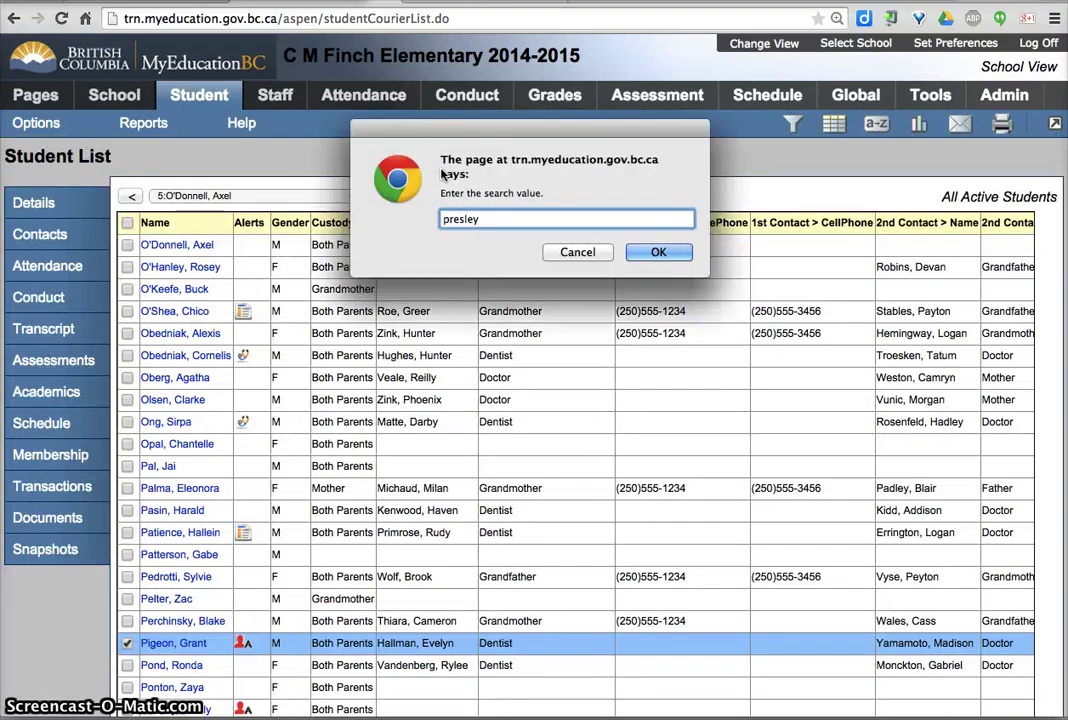
key("Return")
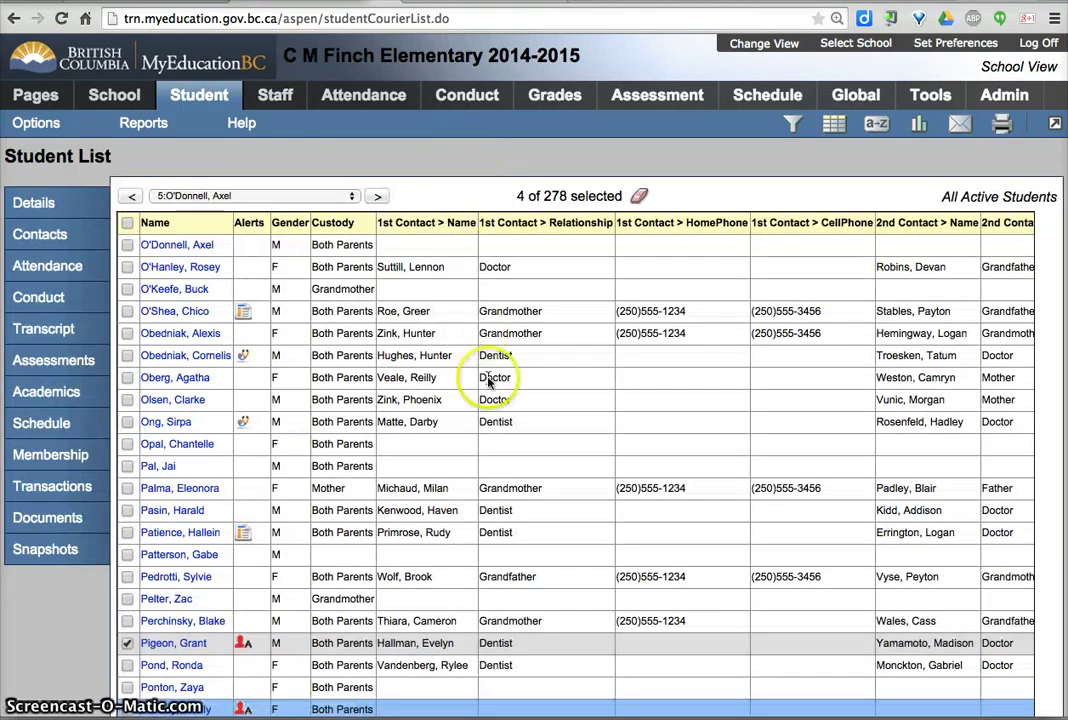
Limit the student list to only the selected absent students
scroll(489, 381, "down", 5)
scroll(486, 365, "up", 5)
left_click(36, 122)
left_click(59, 435)
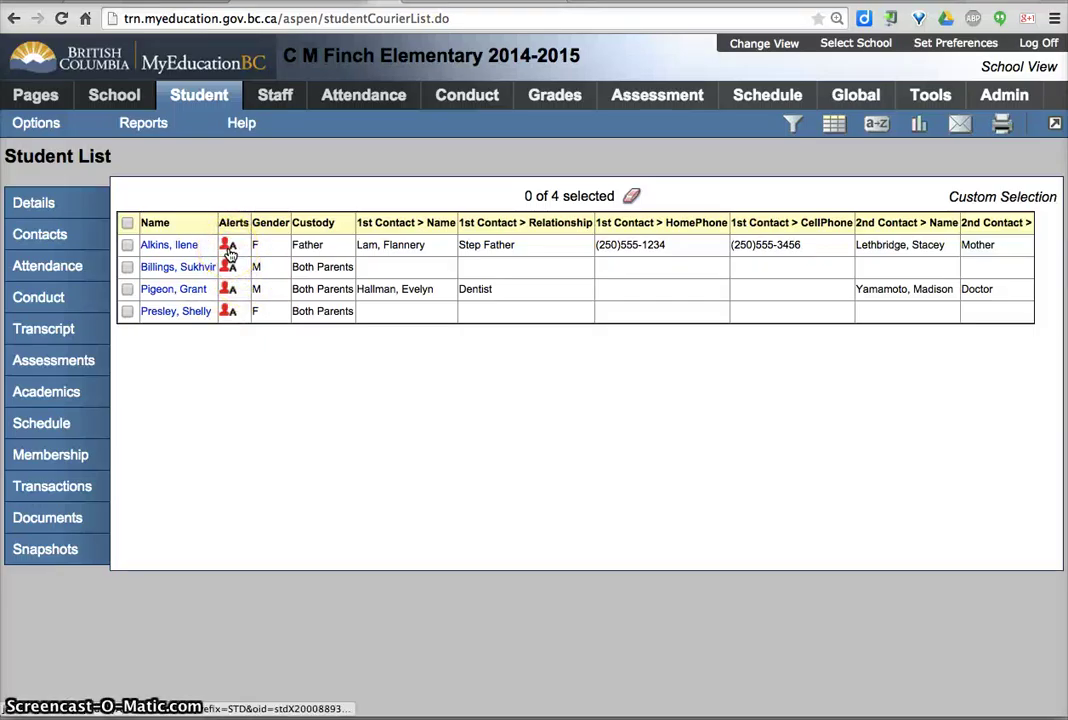
Check the absence alerts of the listed students and review their contacts' relationships and phone numbers
mouse_move(229, 255)
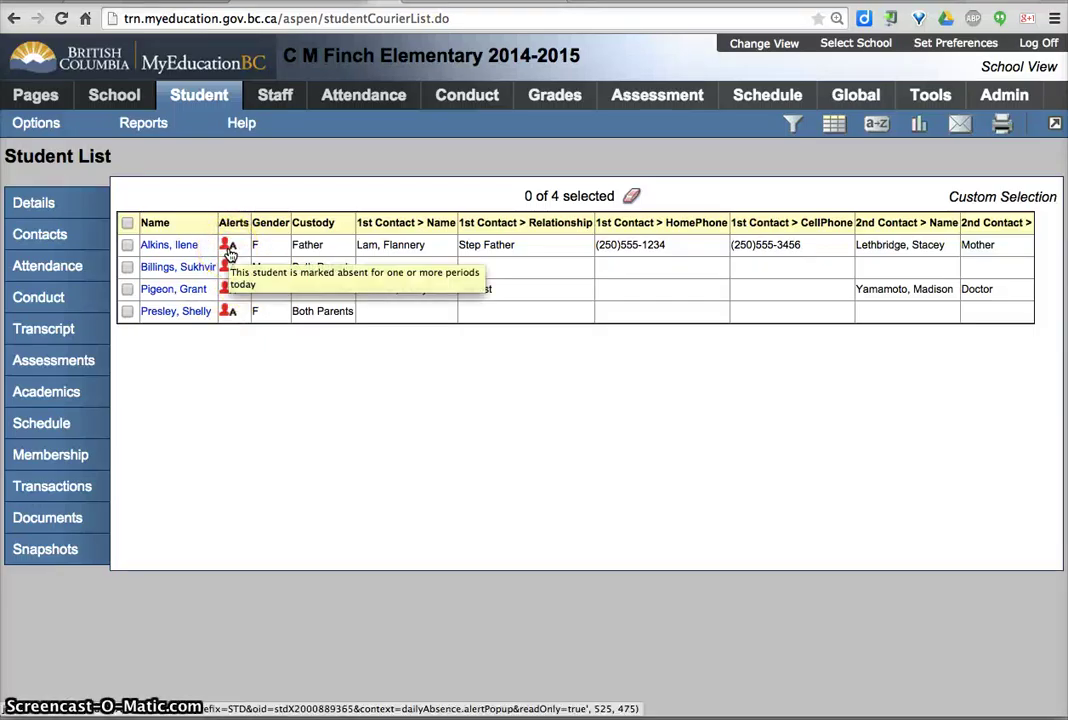
mouse_move(230, 315)
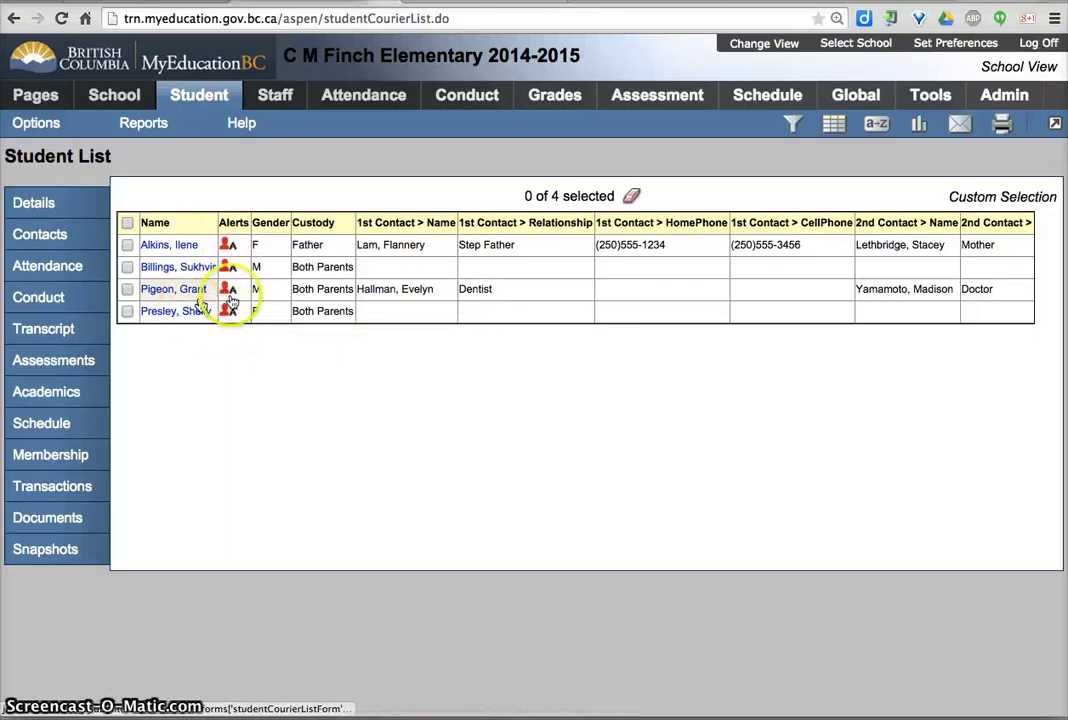
scroll(565, 246, "right", 2)
scroll(565, 246, "right", 10)
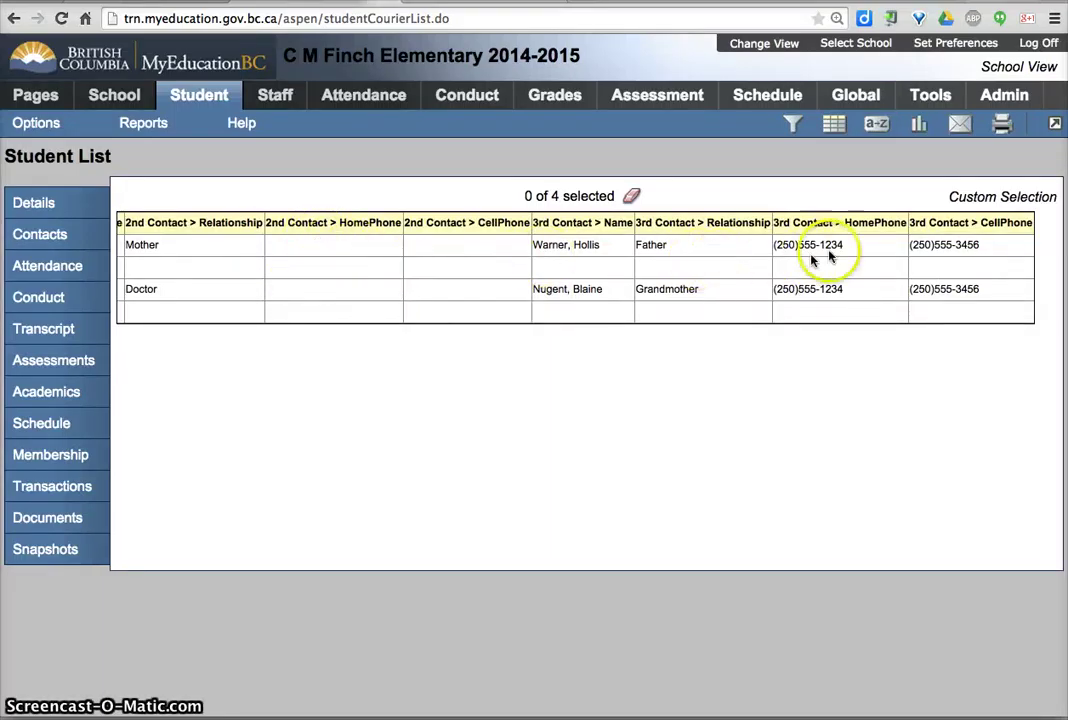
scroll(546, 267, "left", 10)
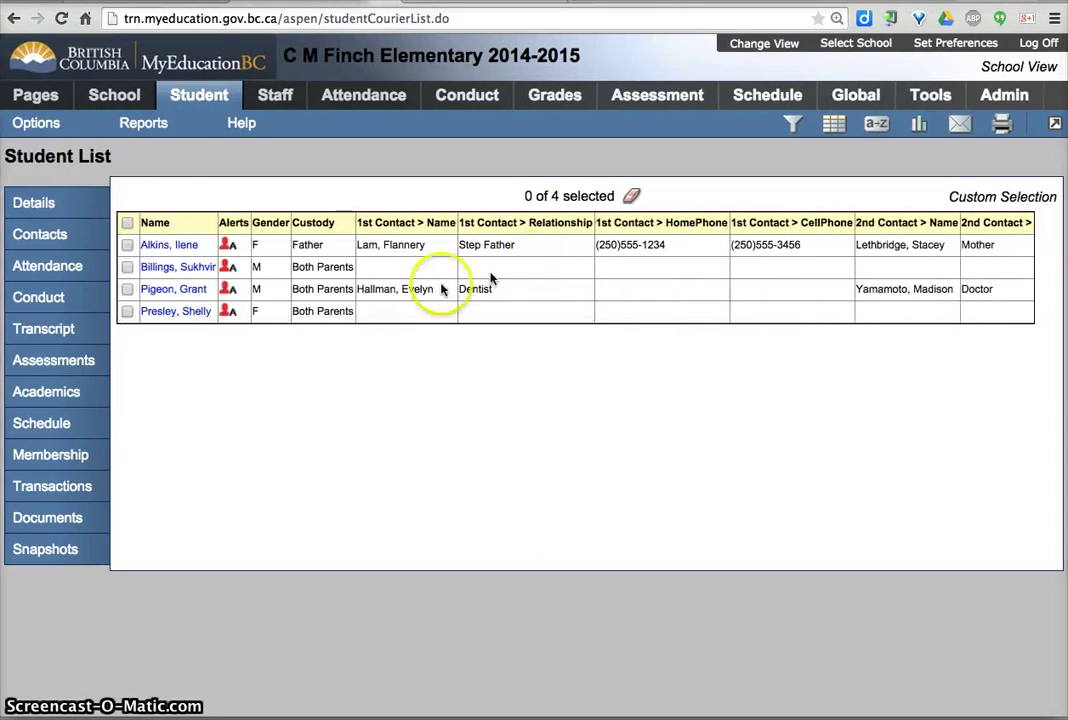